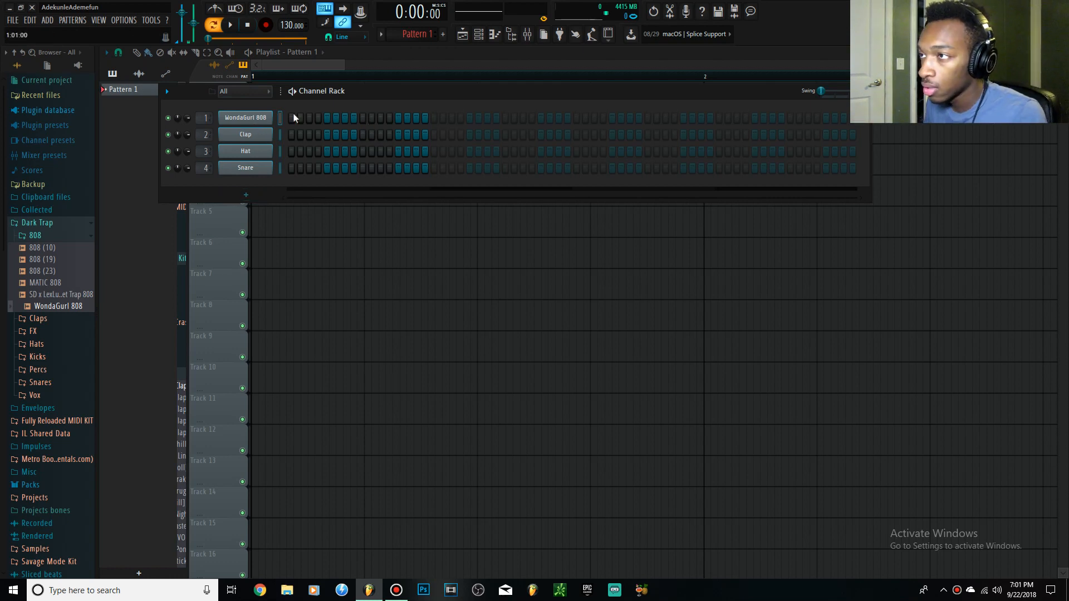
# Open the WondaGurl 808 channel's settings and turn on its Cut itself option.
pyautogui.press('q')
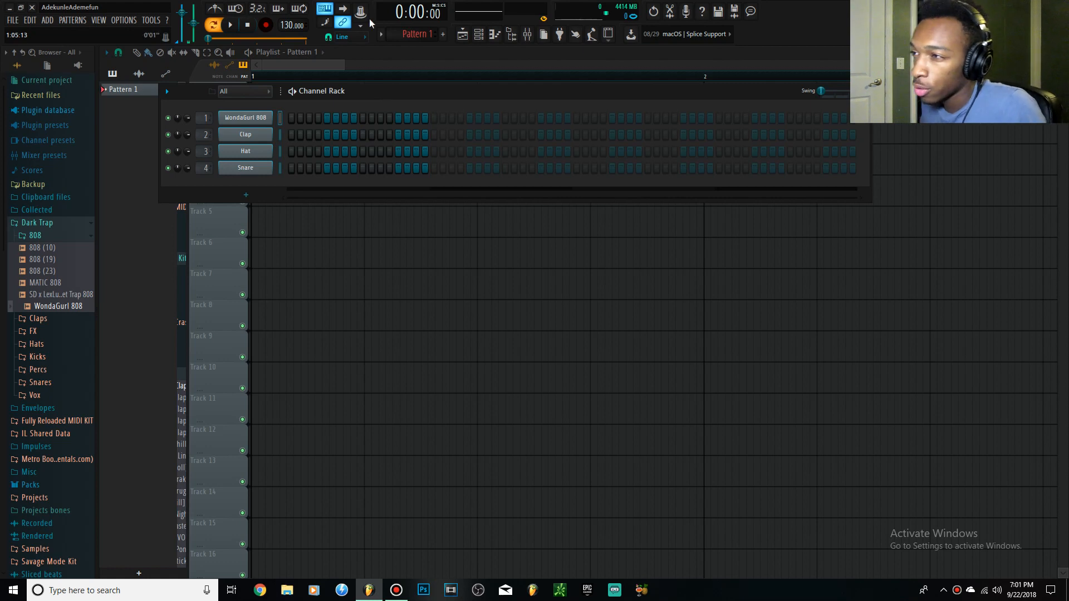
pyautogui.click(264, 118)
pyautogui.rightClick(248, 124)
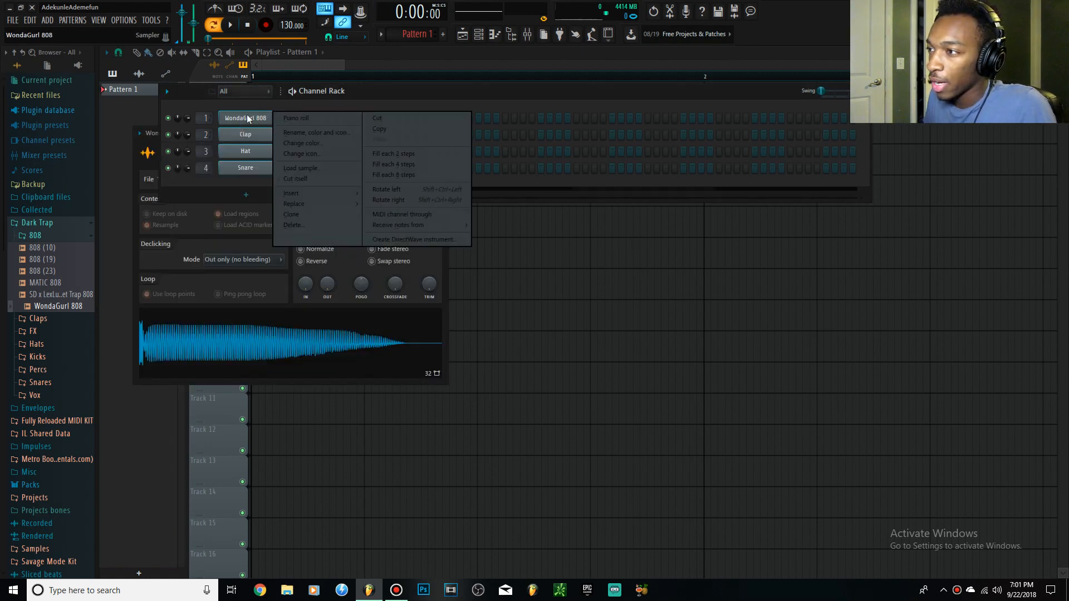
pyautogui.click(283, 179)
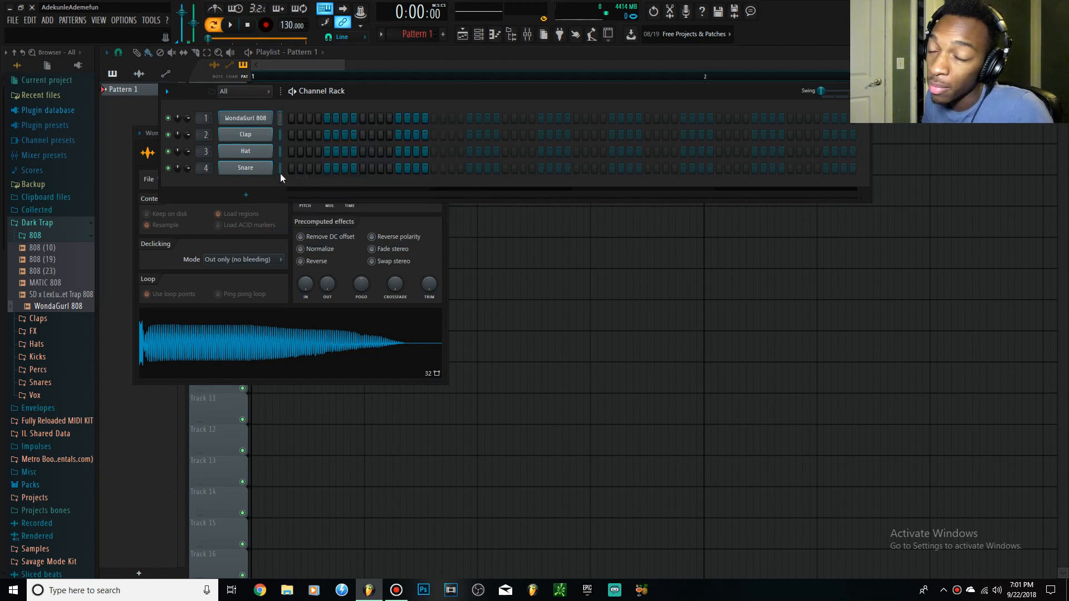
# Enable the WondaGurl 808's volume envelope with hold at maximum and attack, decay, sustain and release at minimum.
pyautogui.click(161, 142)
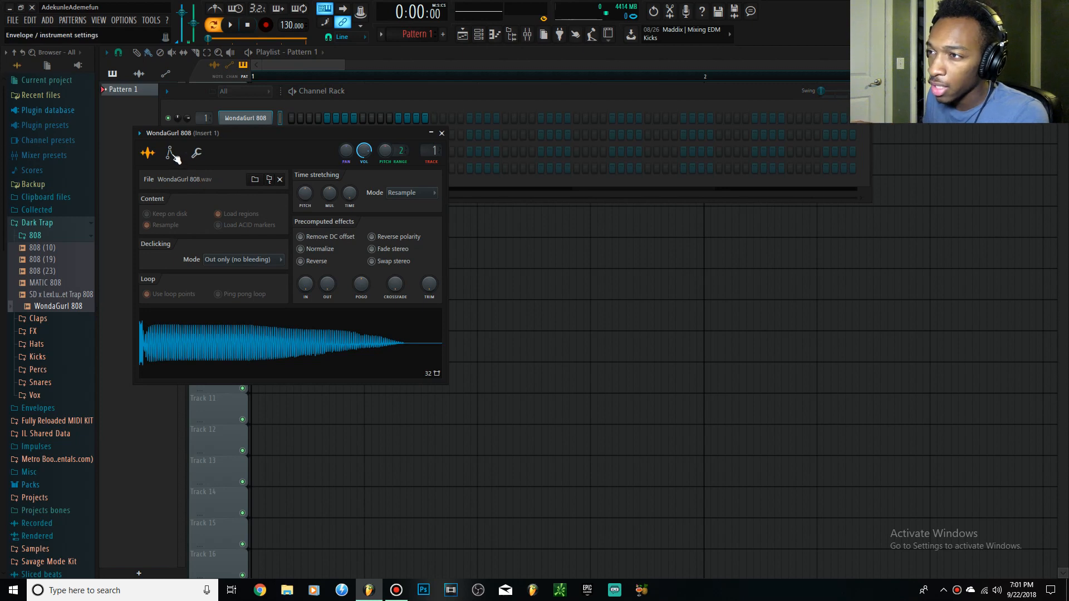
pyautogui.click(172, 154)
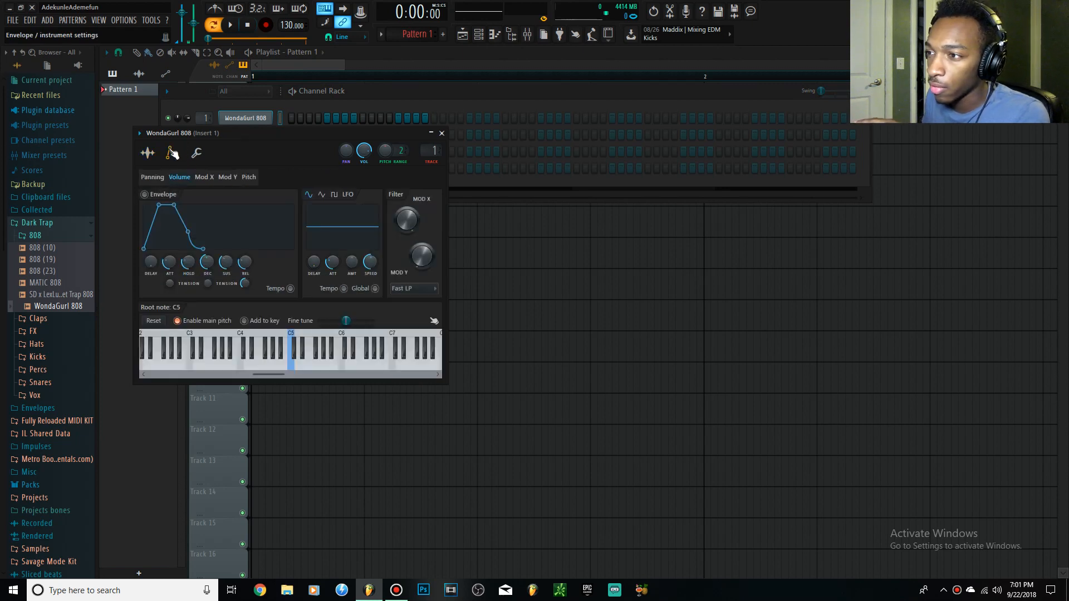
pyautogui.click(144, 194)
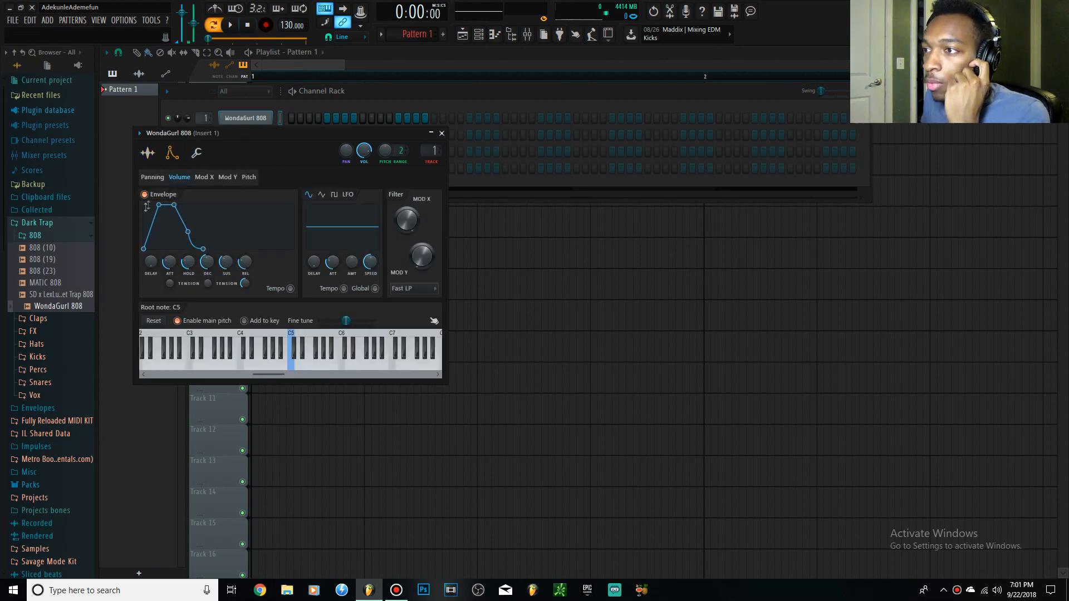
pyautogui.moveTo(169, 261); pyautogui.dragTo(208, 237)
pyautogui.moveTo(159, 205); pyautogui.dragTo(194, 205)
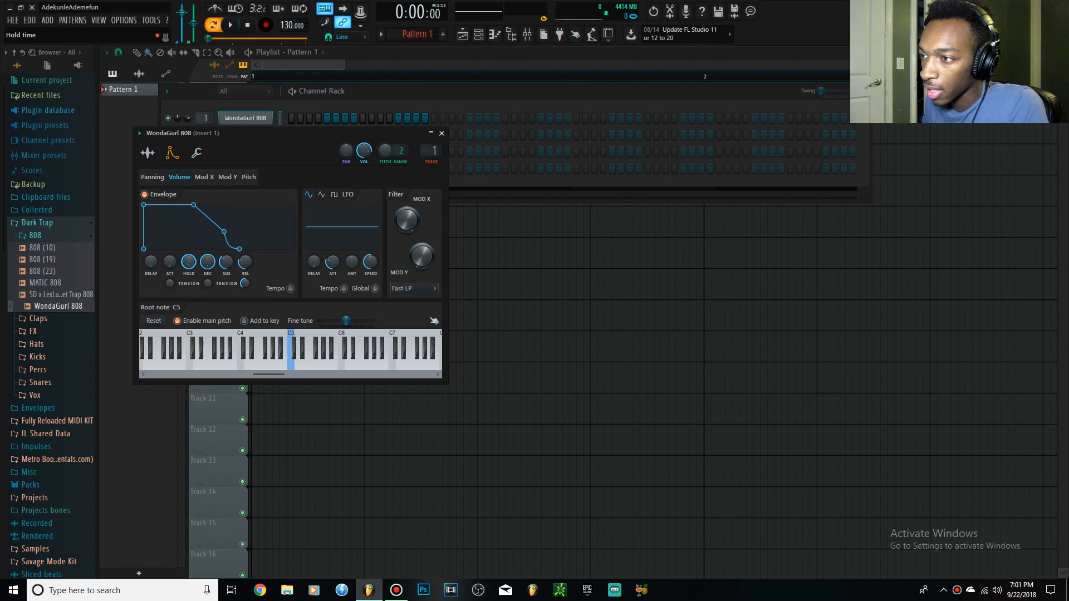
pyautogui.moveTo(188, 261); pyautogui.dragTo(182, 209)
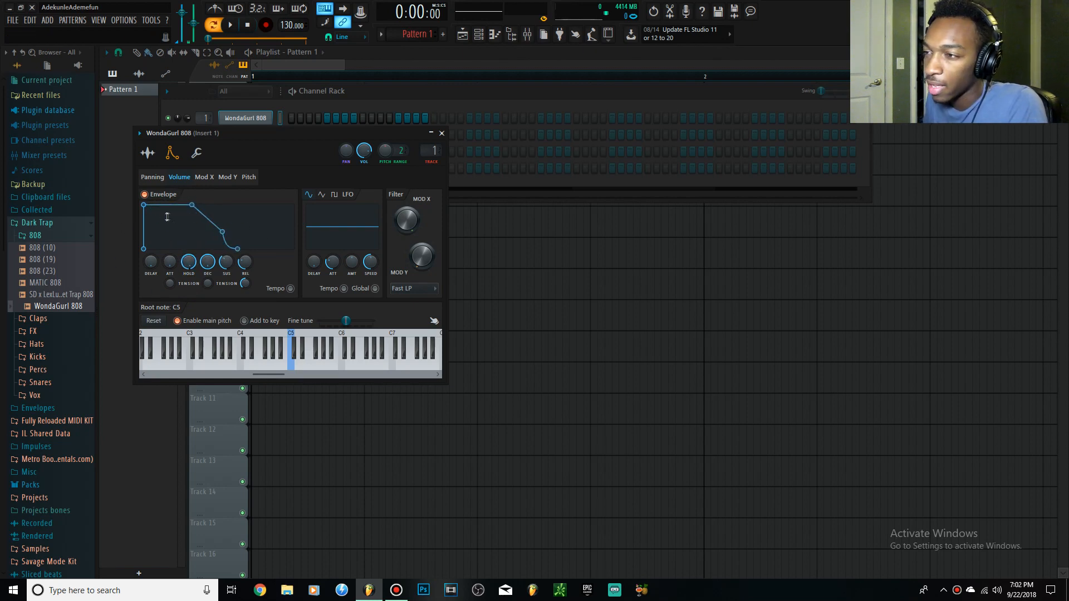
pyautogui.moveTo(194, 260); pyautogui.dragTo(207, 323)
pyautogui.moveTo(229, 260); pyautogui.dragTo(229, 295)
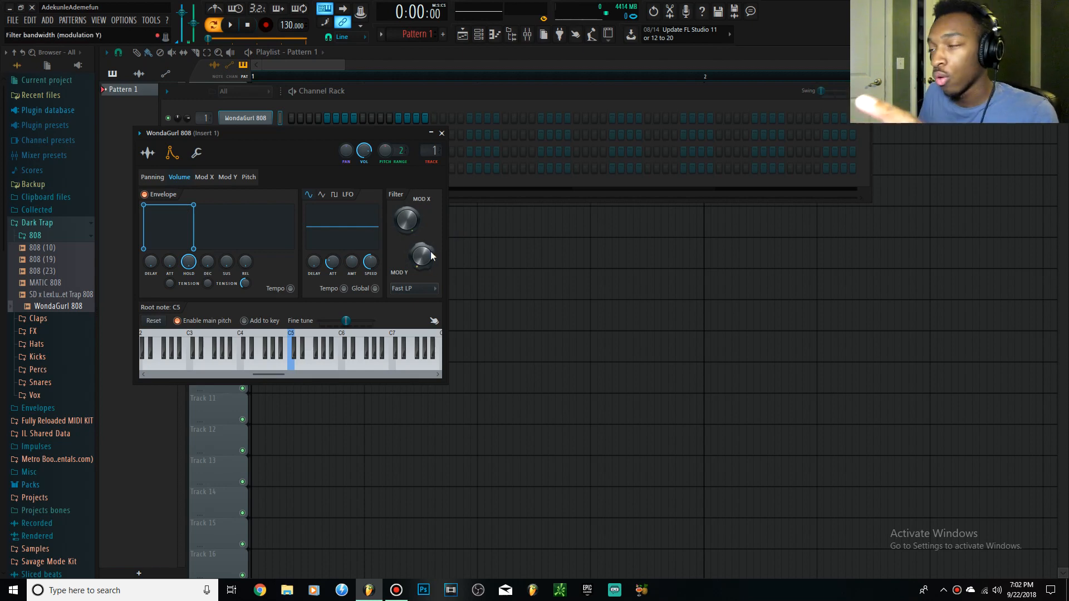
# Open the WondaGurl 808's piano roll and draw a one-beat E5 note at the start of bar 1.
pyautogui.rightClick(264, 118)
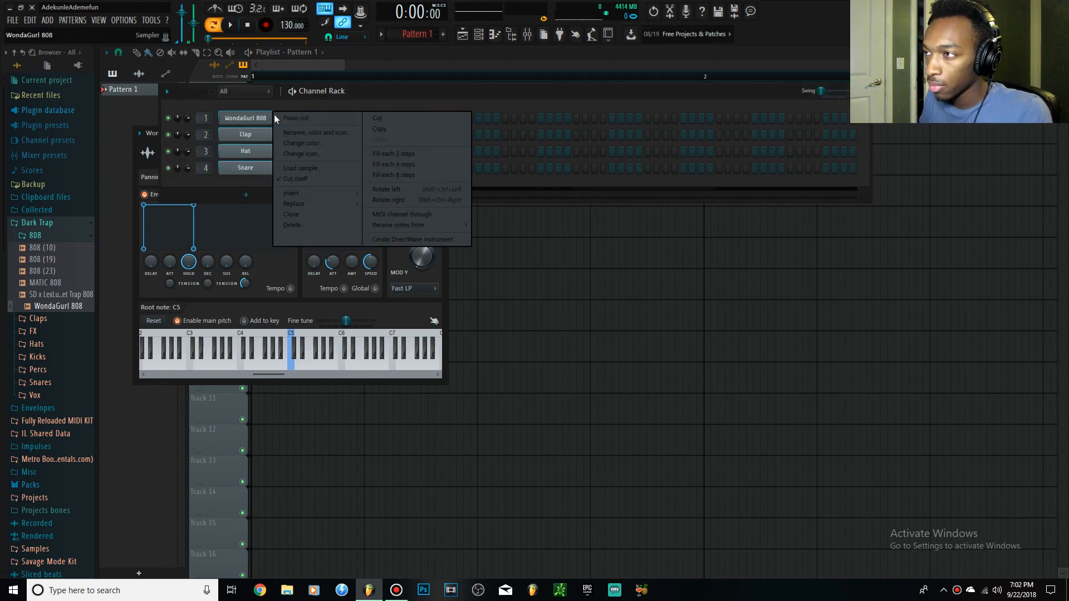
pyautogui.click(280, 121)
pyautogui.moveTo(160, 212); pyautogui.dragTo(192, 211)
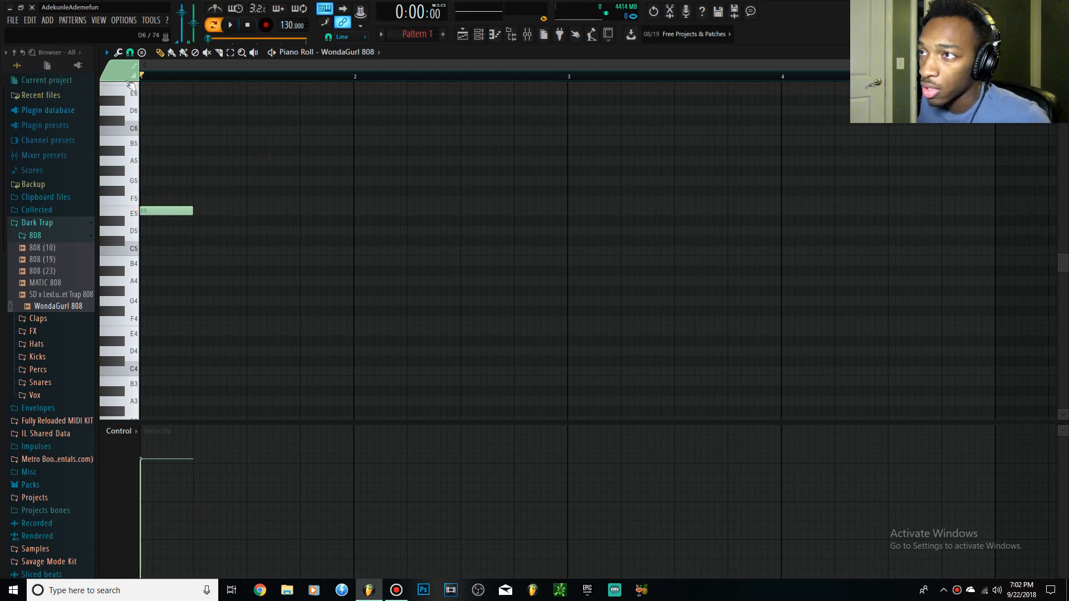
pyautogui.moveTo(144, 77); pyautogui.dragTo(194, 79)
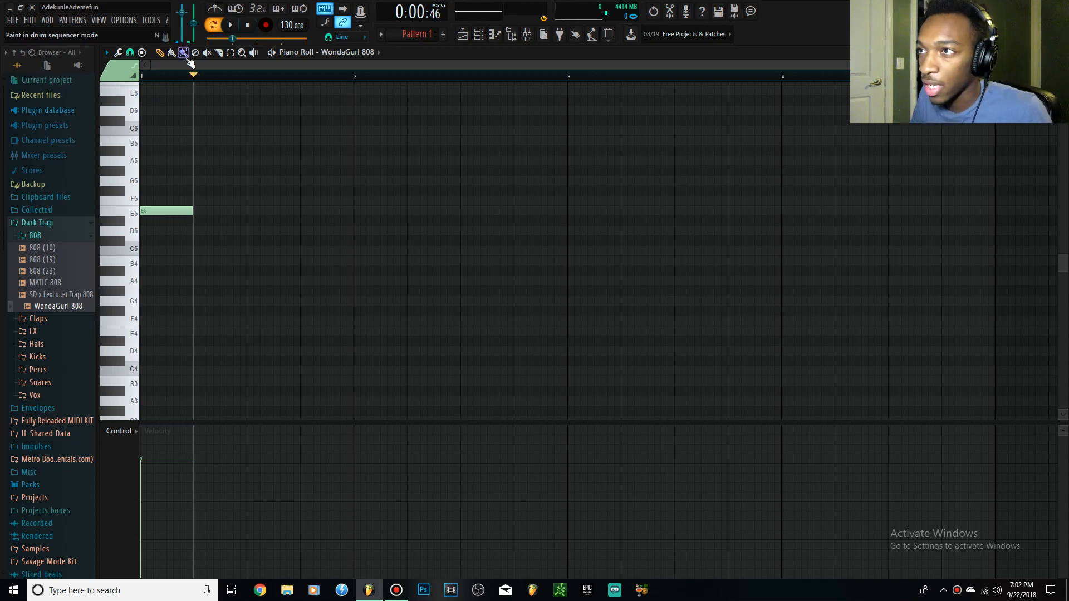
pyautogui.moveTo(194, 75); pyautogui.dragTo(142, 78)
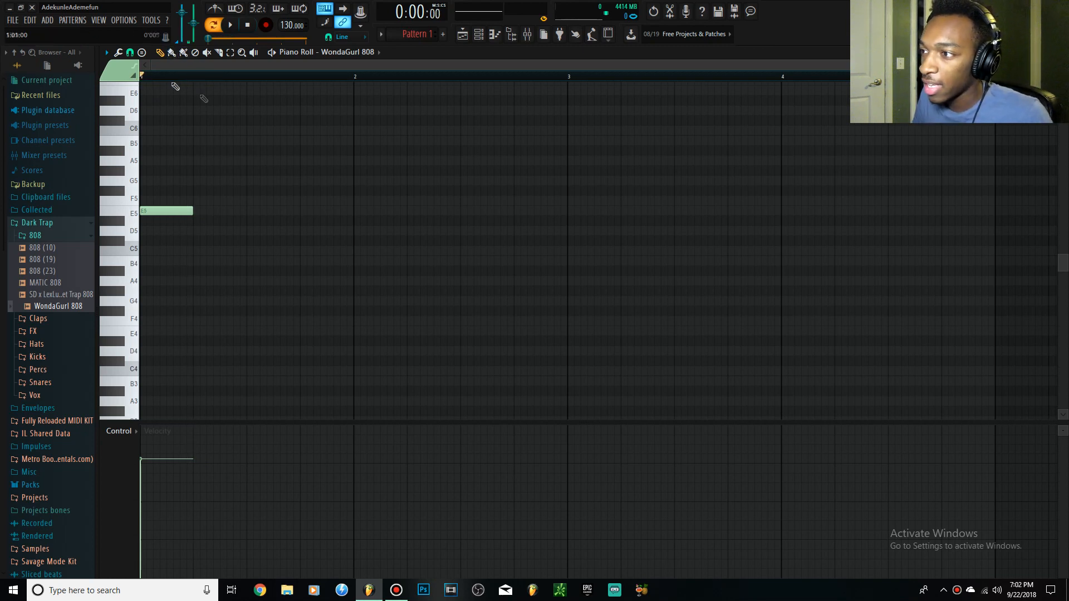
# Add a second one-beat E5 note on beat 3 of bar 1 and play the pattern briefly.
pyautogui.click(247, 210)
pyautogui.doubleClick(279, 210)
pyautogui.click(468, 279)
pyautogui.click(602, 360)
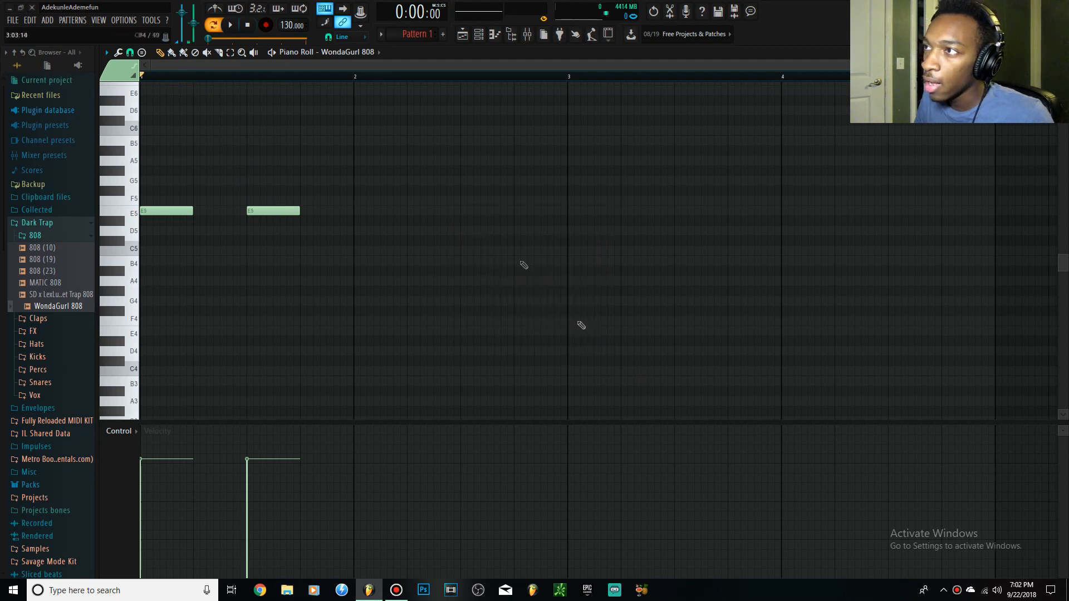
pyautogui.click(231, 25)
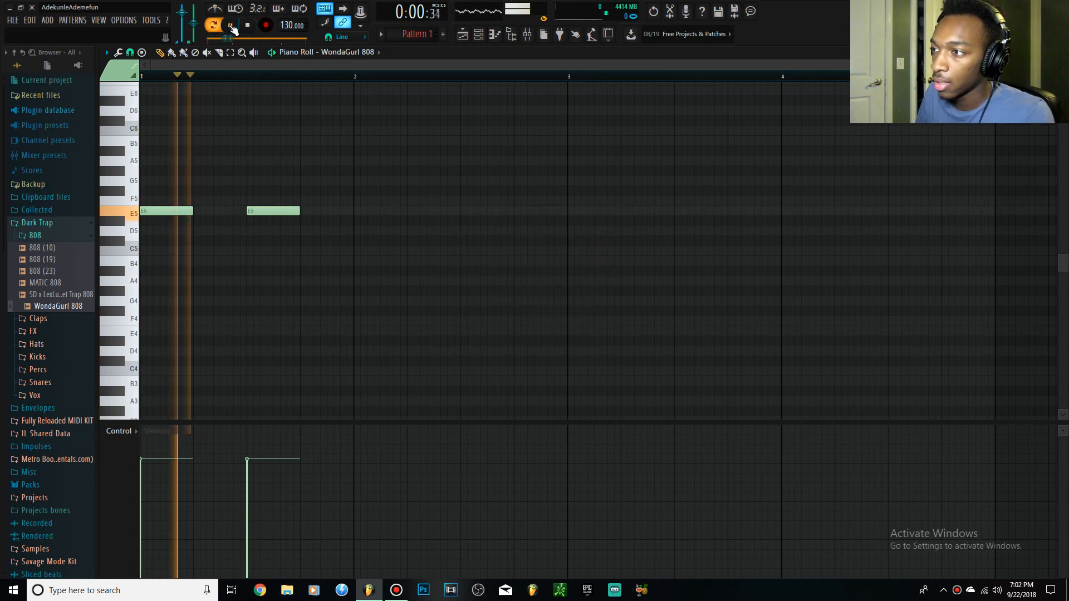
pyautogui.click(248, 25)
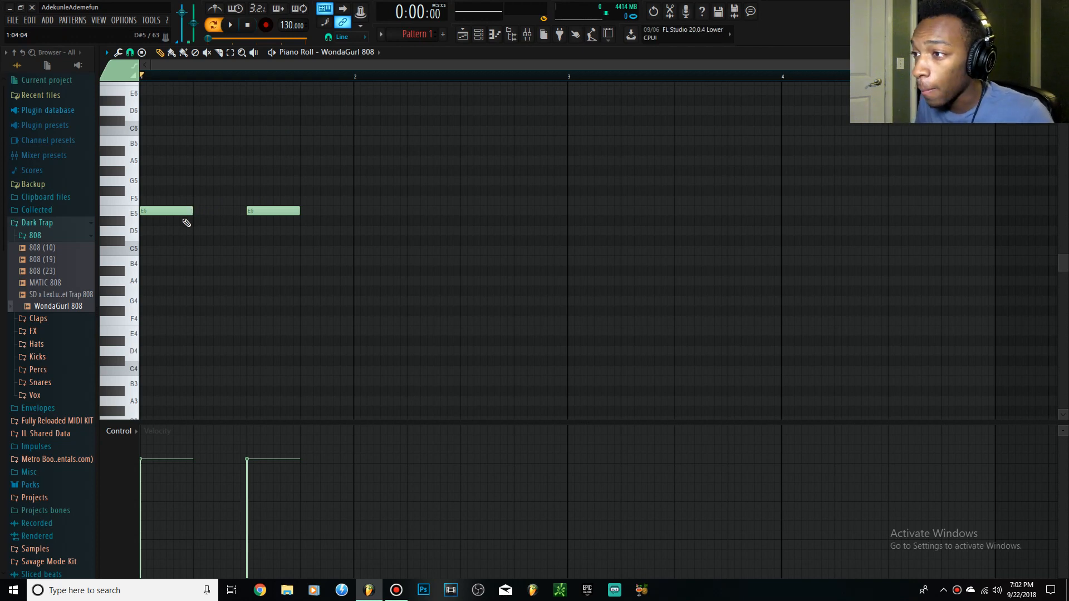
# Rework bar 1 into E5 notes of six steps at 1:01, two steps at 1:07 and six steps at 1:11.
pyautogui.moveTo(189, 211); pyautogui.dragTo(162, 214)
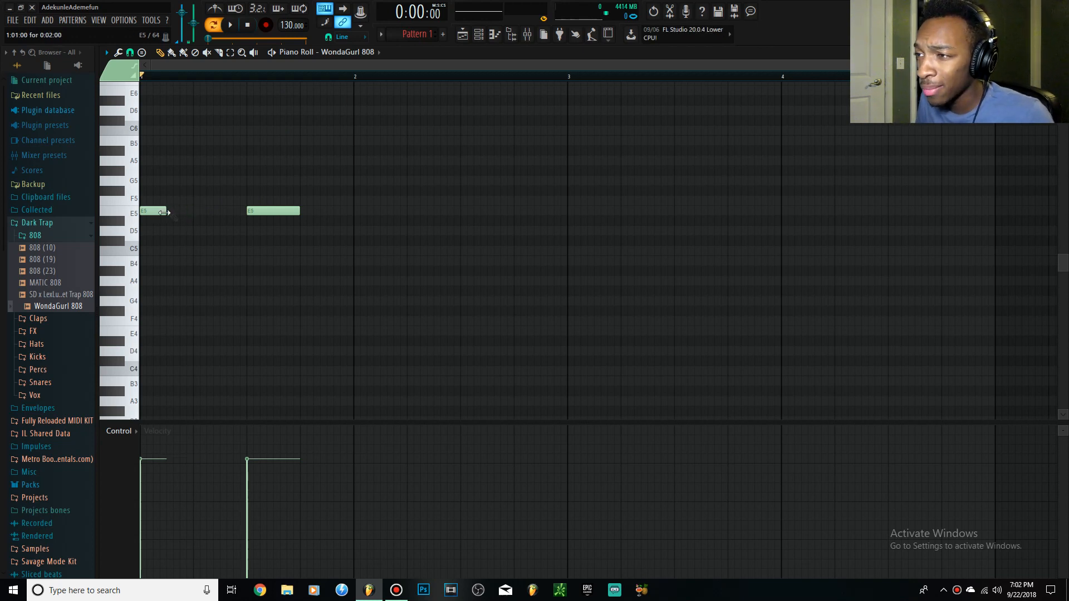
pyautogui.click(194, 210)
pyautogui.moveTo(166, 211); pyautogui.dragTo(221, 212)
pyautogui.press('space')
pyautogui.rightClick(272, 211)
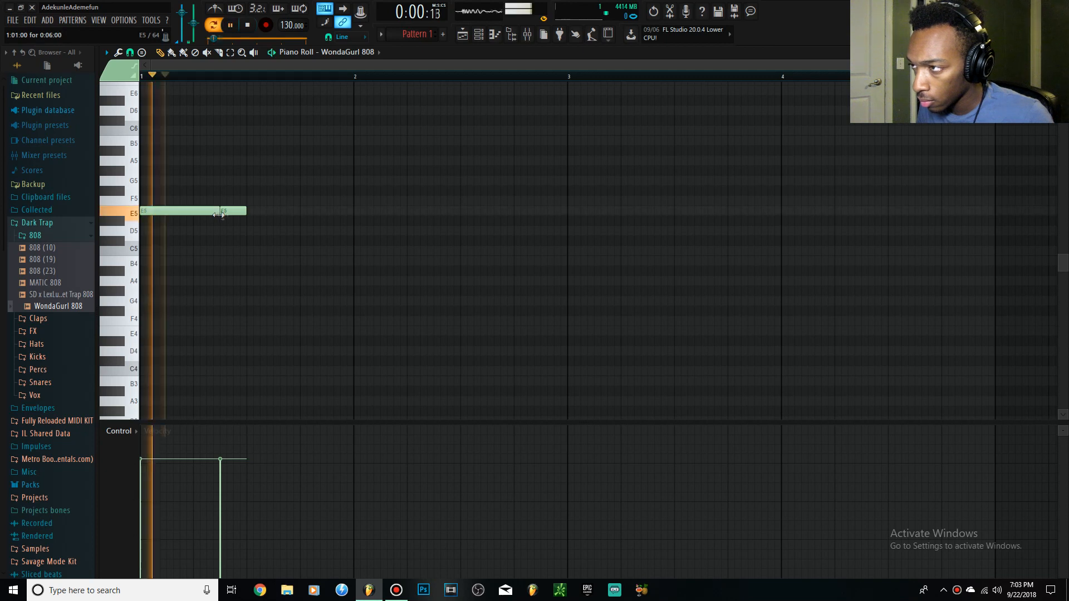
pyautogui.click(274, 211)
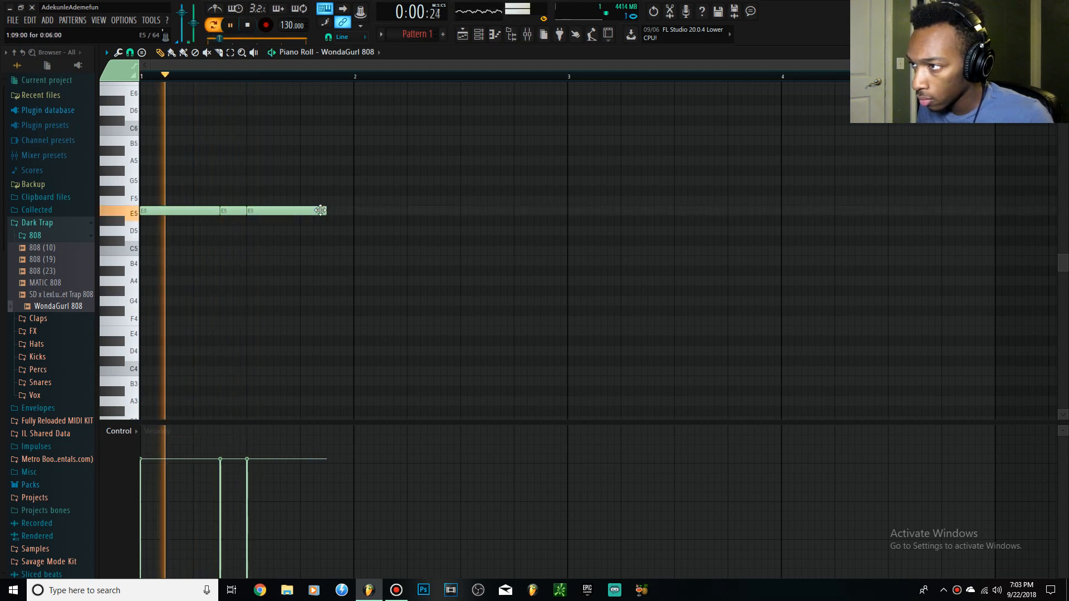
pyautogui.moveTo(256, 211); pyautogui.dragTo(282, 212)
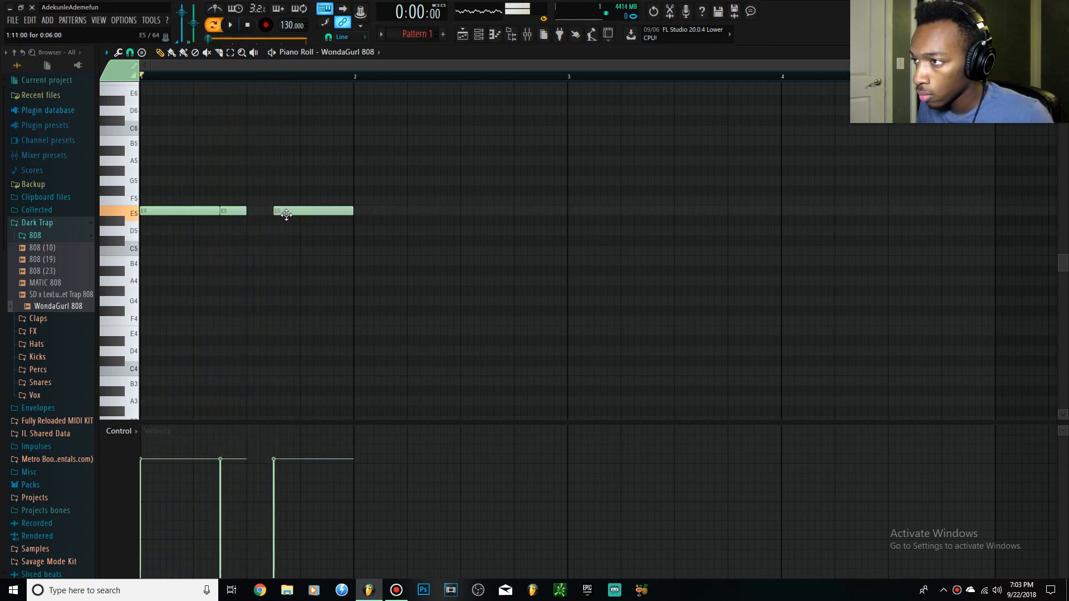
pyautogui.press('space')
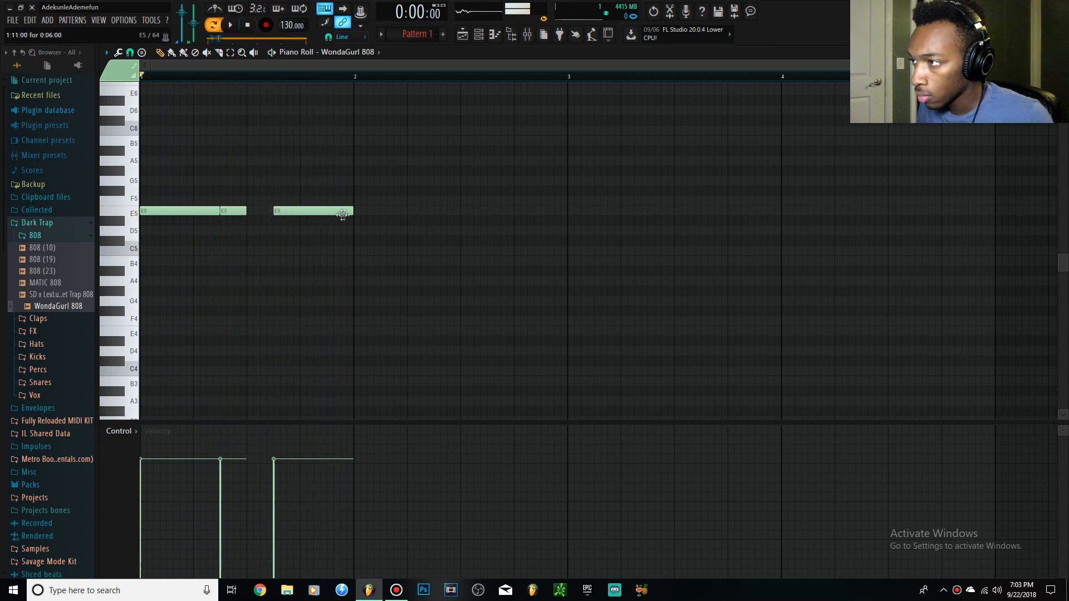
# Shorten the E5 at 1:11 to two steps, add an eight-step E5 at 1:13, and close the gaps between the notes.
pyautogui.moveTo(348, 214); pyautogui.dragTo(300, 212)
pyautogui.click(306, 211)
pyautogui.moveTo(139, 137); pyautogui.dragTo(341, 212)
pyautogui.hotkey('ctrl', 'l')
pyautogui.keyDown('ctrl'); pyautogui.click(508, 334); pyautogui.keyUp('ctrl')
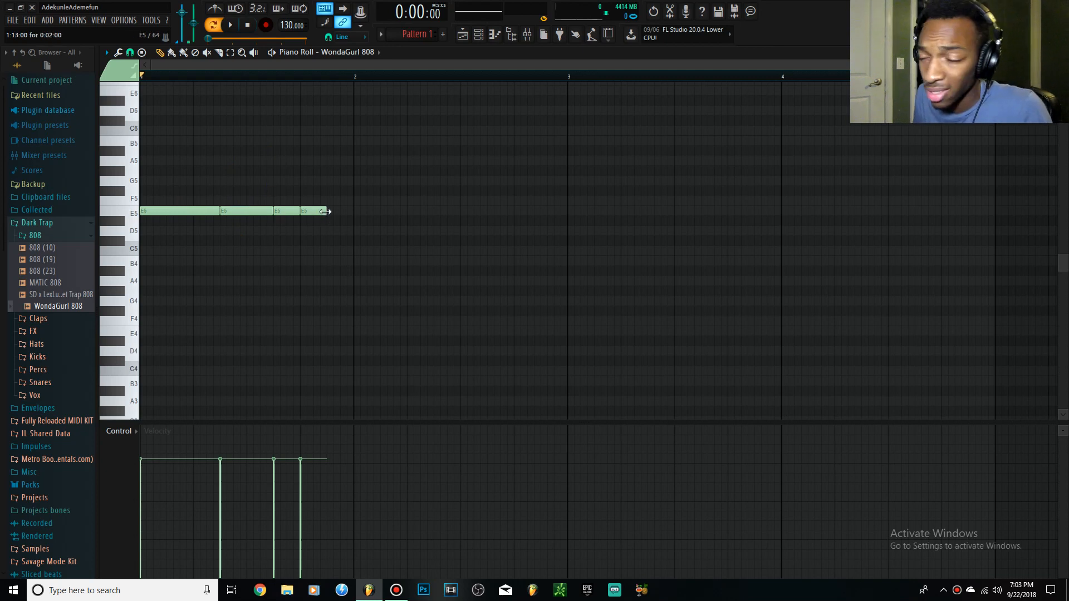
pyautogui.moveTo(325, 211); pyautogui.dragTo(369, 212)
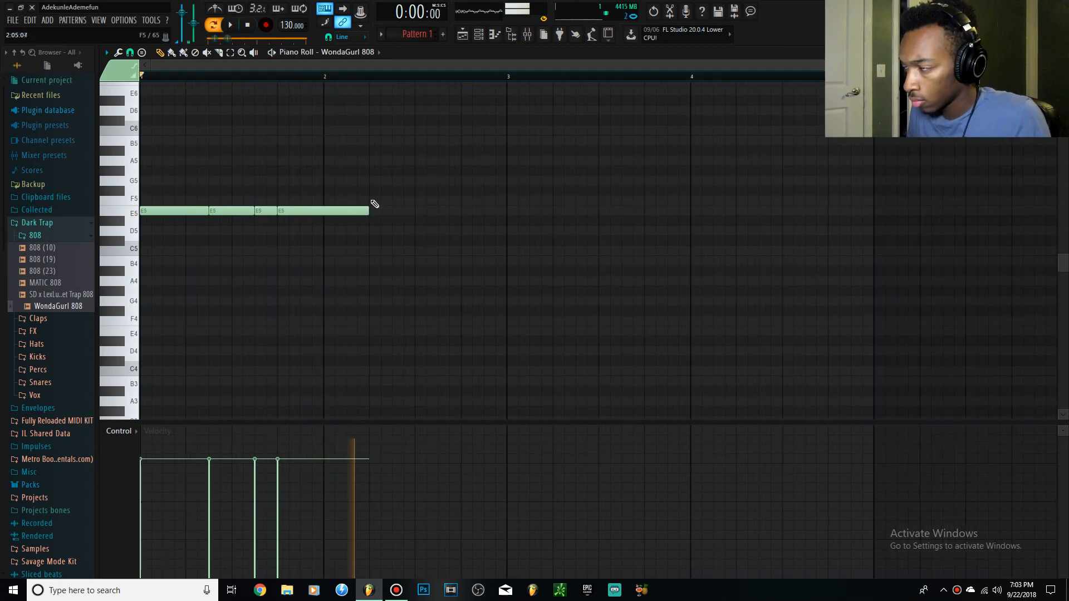
# Finish the two-bar phrase with an eight-step F5 at 2:05 and a four-step C5 at 2:13, and repeat it in bars 3 and 4.
pyautogui.click(371, 198)
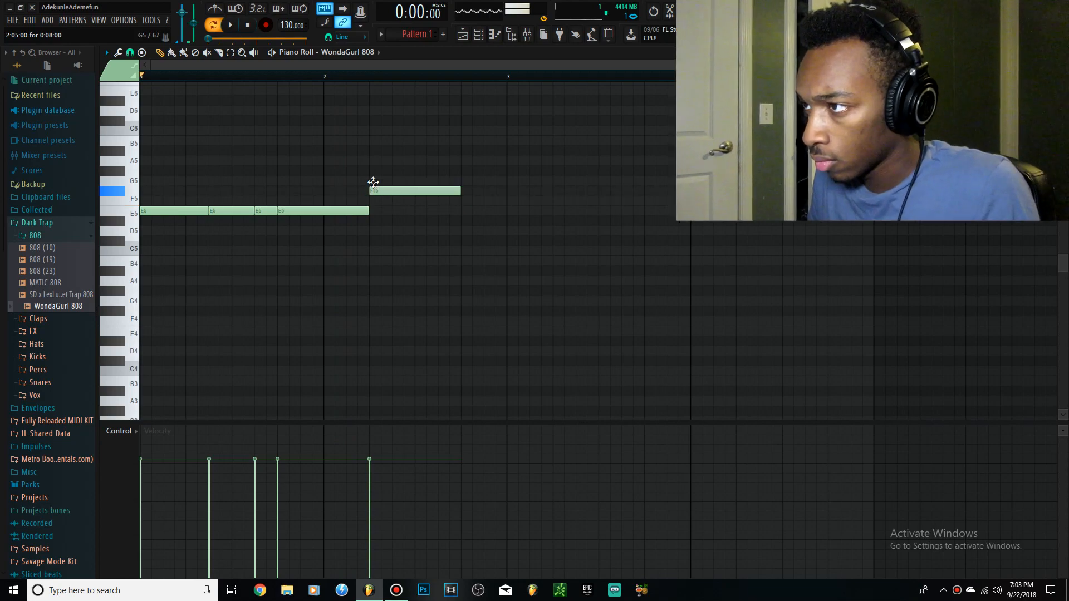
pyautogui.press('space')
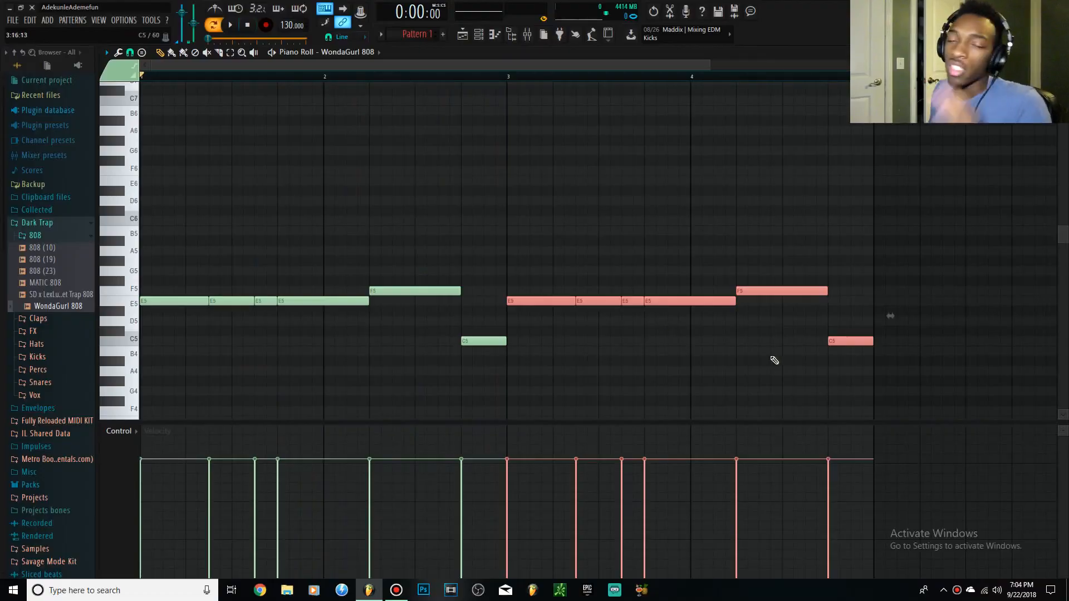
pyautogui.click(771, 361)
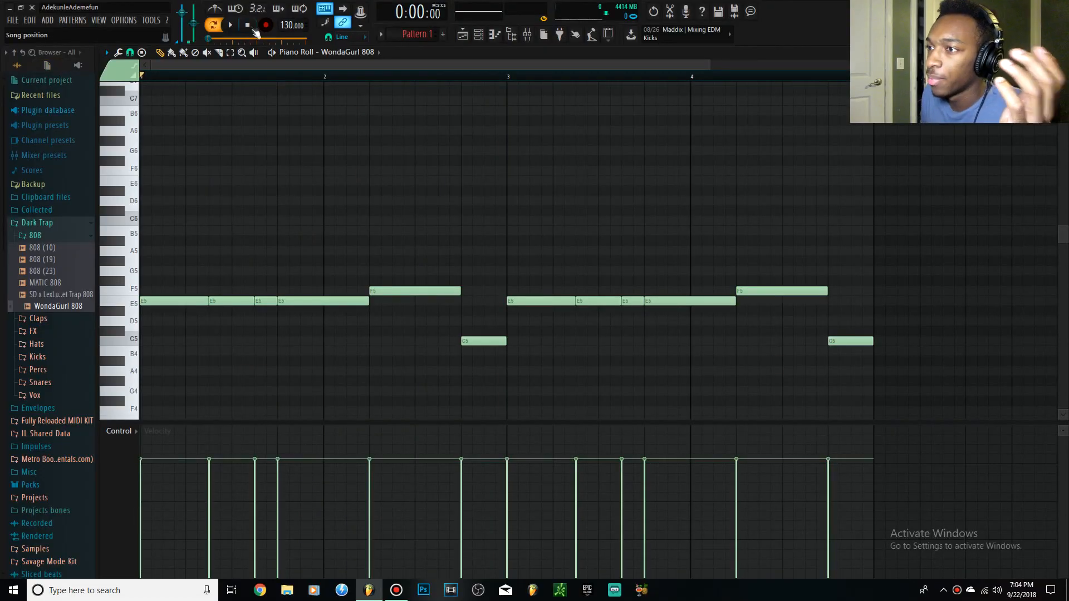
pyautogui.moveTo(171, 293); pyautogui.dragTo(1000, 250)
pyautogui.keyDown('ctrl'); pyautogui.click(996, 248); pyautogui.keyUp('ctrl')
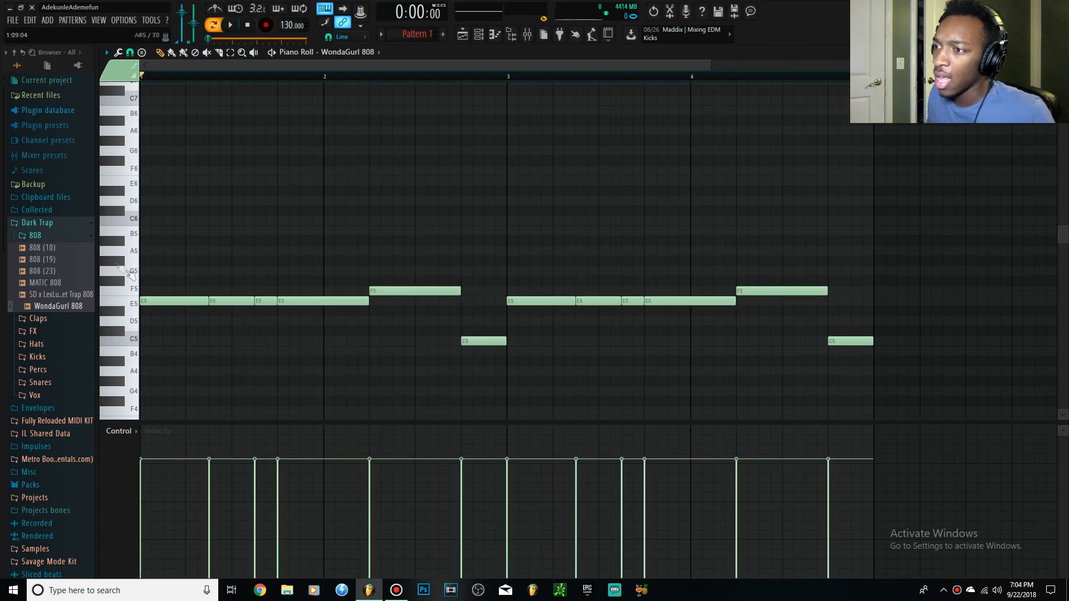
pyautogui.scroll(-3, 165, 246)
pyautogui.scroll(3, 165, 242)
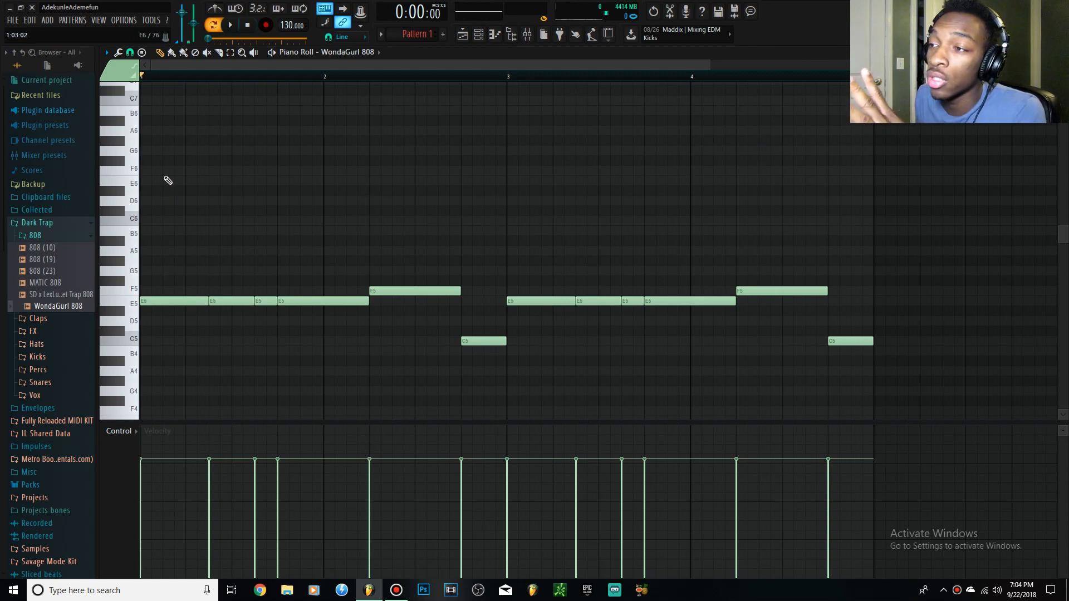
# Add a two-step E6 note at 1:07 above the second bass note and make it a slide note in its properties.
pyautogui.click(212, 183)
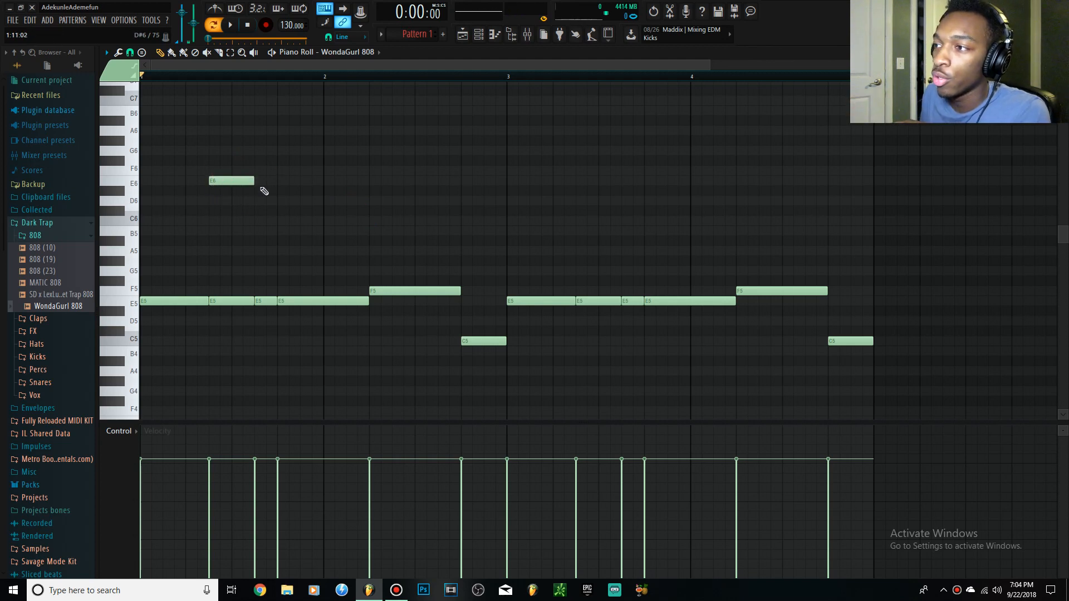
pyautogui.doubleClick(212, 182)
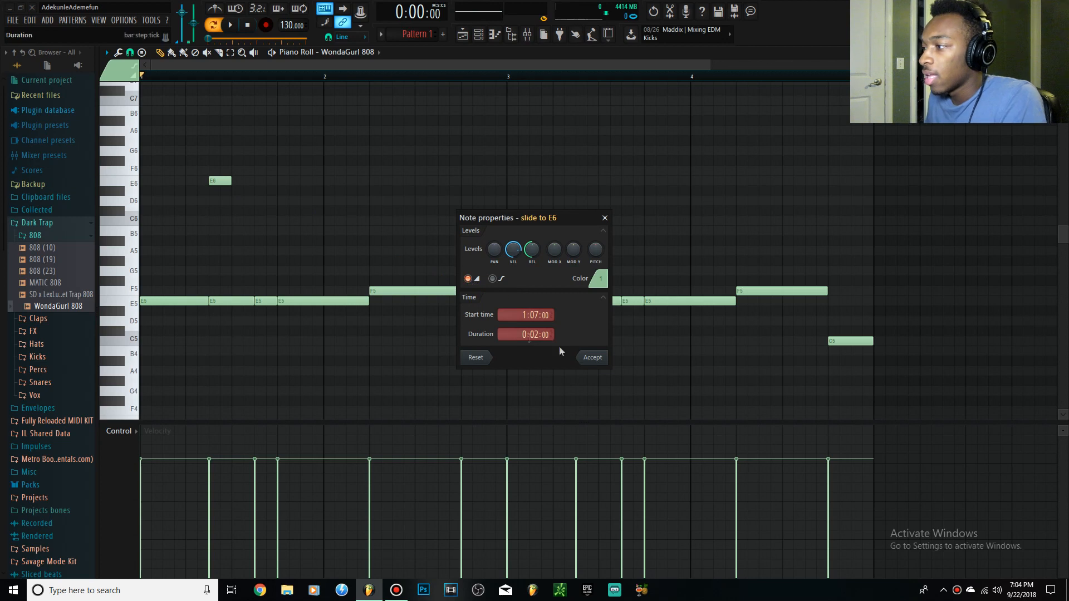
pyautogui.click(592, 359)
pyautogui.moveTo(216, 182)
pyautogui.mouseDown()
pyautogui.moveTo(205, 189)
pyautogui.moveTo(215, 182)
pyautogui.mouseUp()
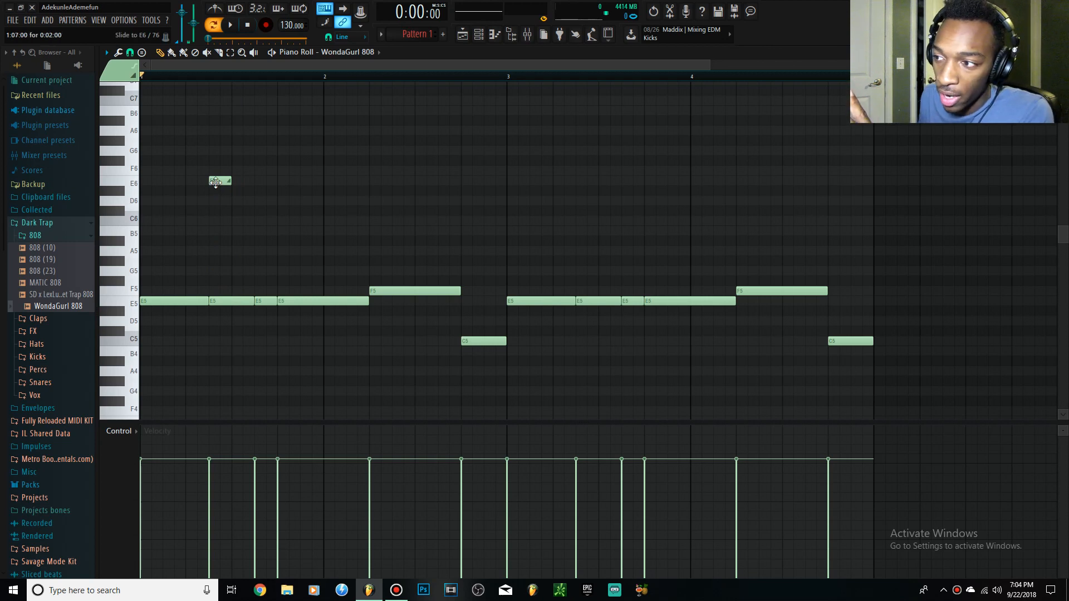
pyautogui.moveTo(204, 147); pyautogui.dragTo(252, 308)
pyautogui.keyDown('ctrl'); pyautogui.click(215, 246); pyautogui.keyUp('ctrl')
pyautogui.scroll(5, 204, 230)
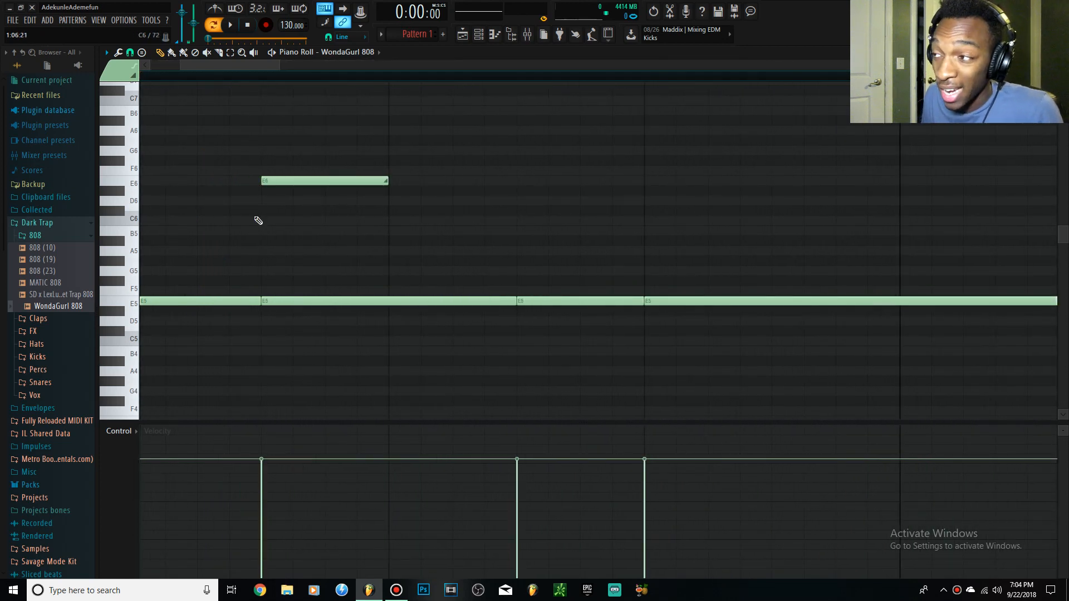
pyautogui.scroll(-8, 295, 193)
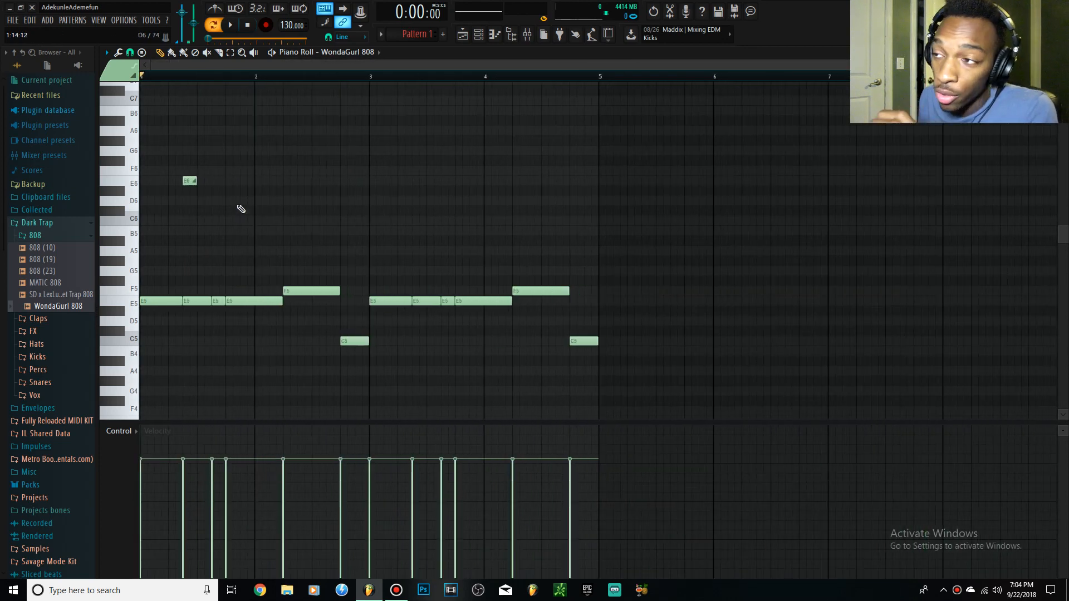
pyautogui.click(192, 191)
pyautogui.rightClick(191, 191)
pyautogui.click(191, 183)
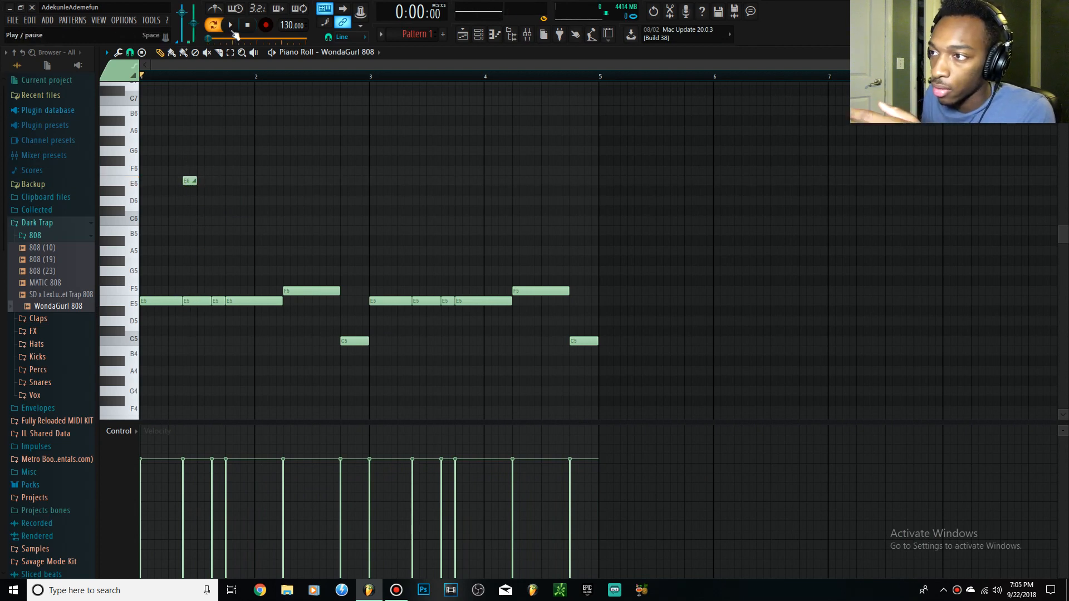
# Play the pattern to hear the E6 slide note against the bass line.
pyautogui.click(231, 28)
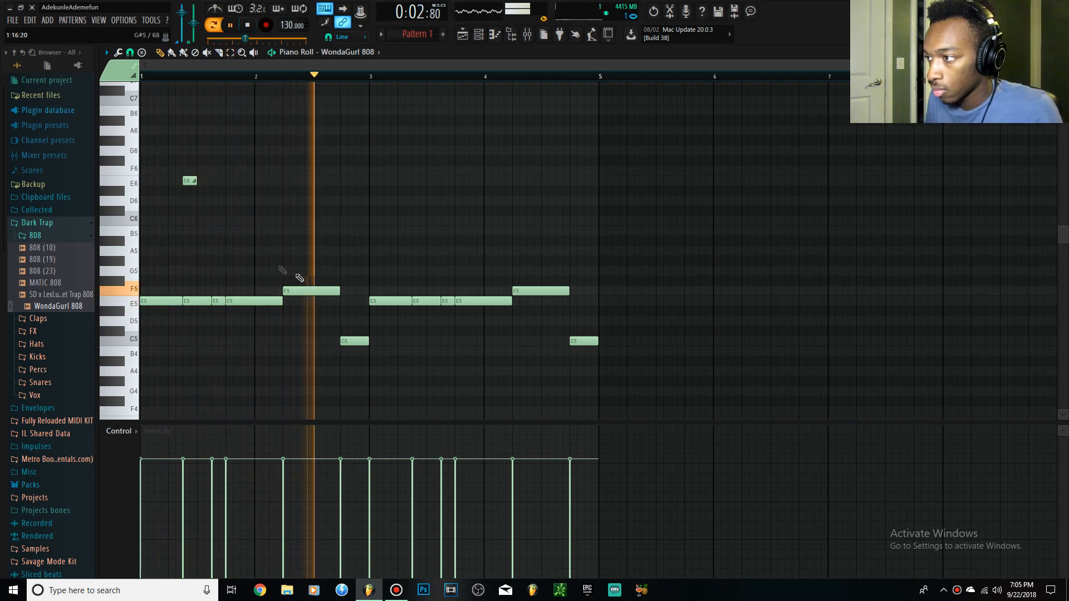
# Stop playback and shorten the E6 slide note at 1:07 to one step.
pyautogui.press('space')
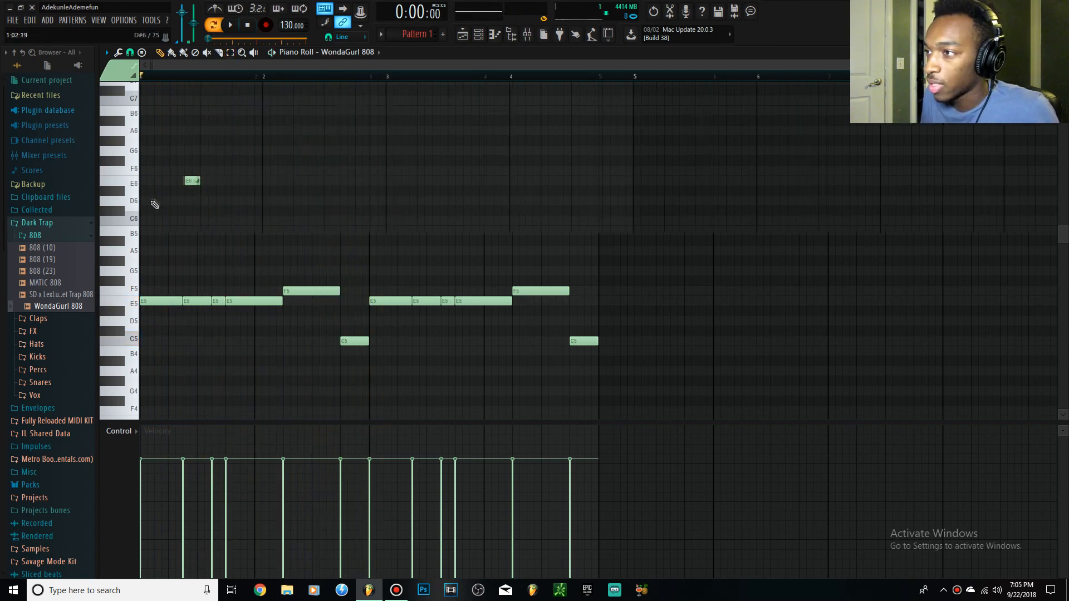
pyautogui.scroll(4, 306, 204)
pyautogui.moveTo(371, 182); pyautogui.dragTo(325, 197)
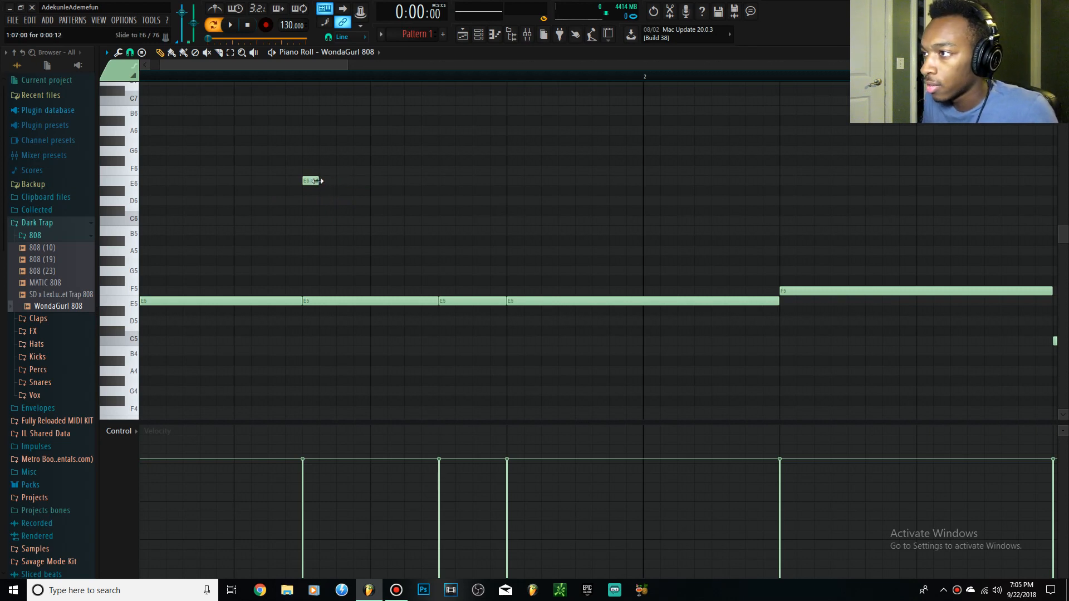
pyautogui.moveTo(319, 181); pyautogui.dragTo(336, 181)
pyautogui.scroll(-7, 315, 172)
pyautogui.scroll(8, 203, 201)
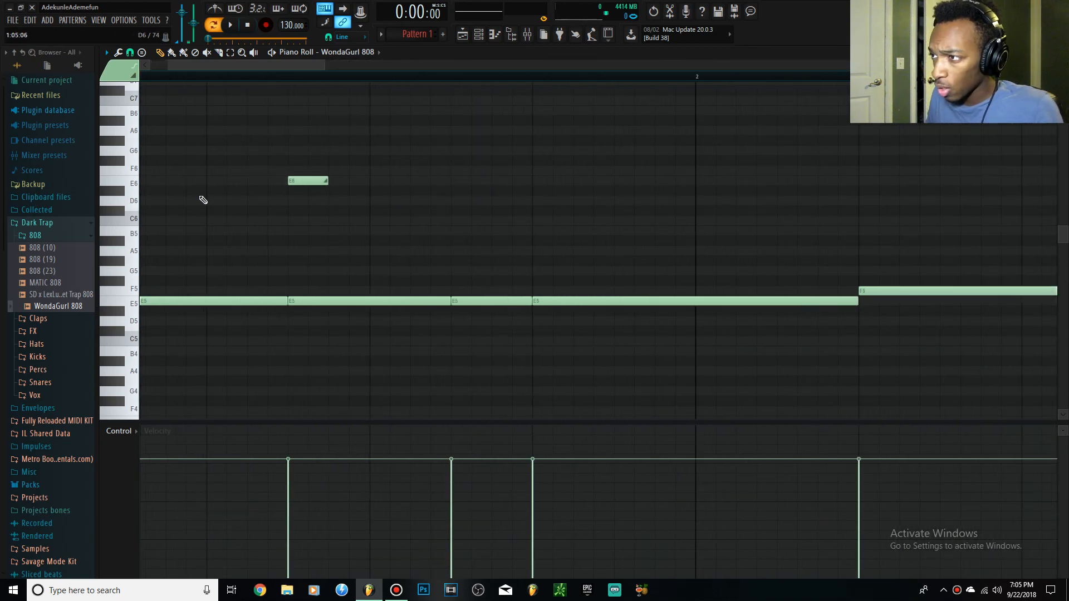
# Add a one-step D#6 slide note at 1:11 above the third bass note and play the pattern.
pyautogui.keyDown('shift'); pyautogui.moveTo(300, 181); pyautogui.dragTo(463, 200); pyautogui.keyUp('shift')
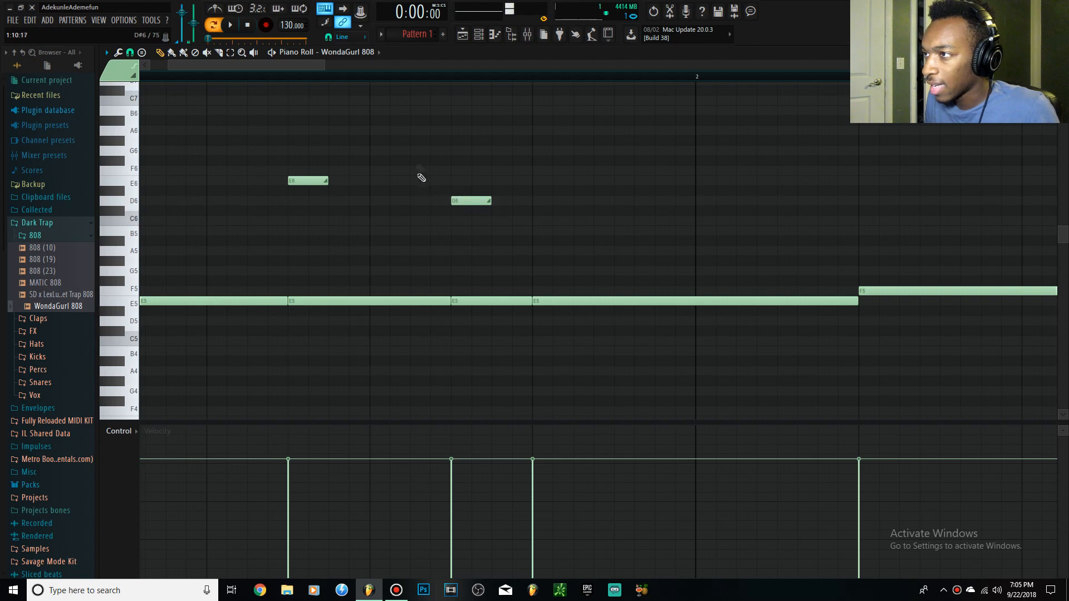
pyautogui.click(290, 180)
pyautogui.click(467, 201)
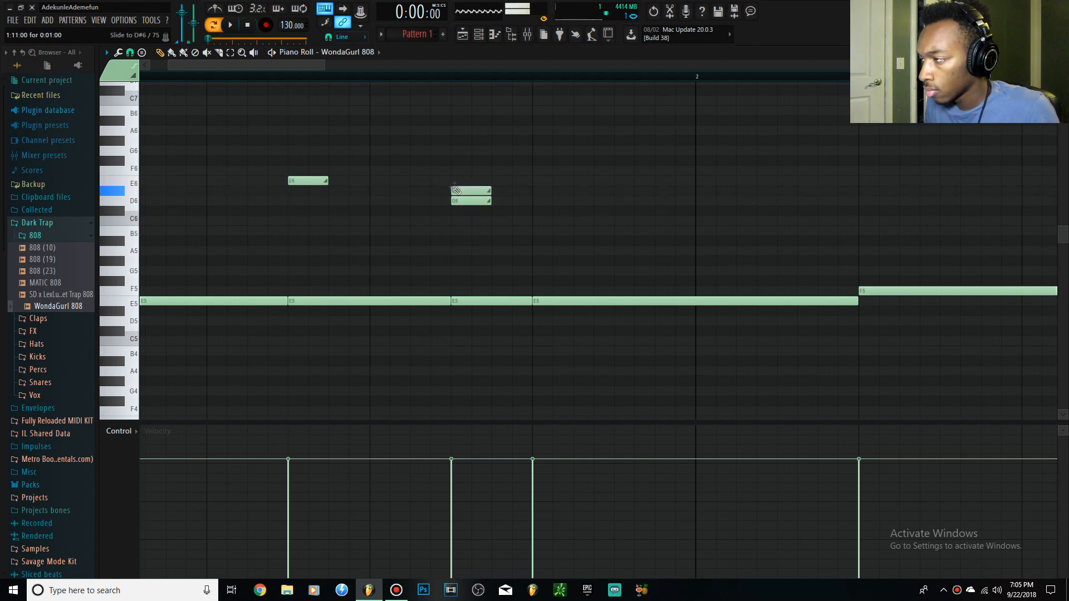
pyautogui.press('space')
pyautogui.keyDown('ctrl'); pyautogui.scroll(-5, 377, 187); pyautogui.keyUp('ctrl')
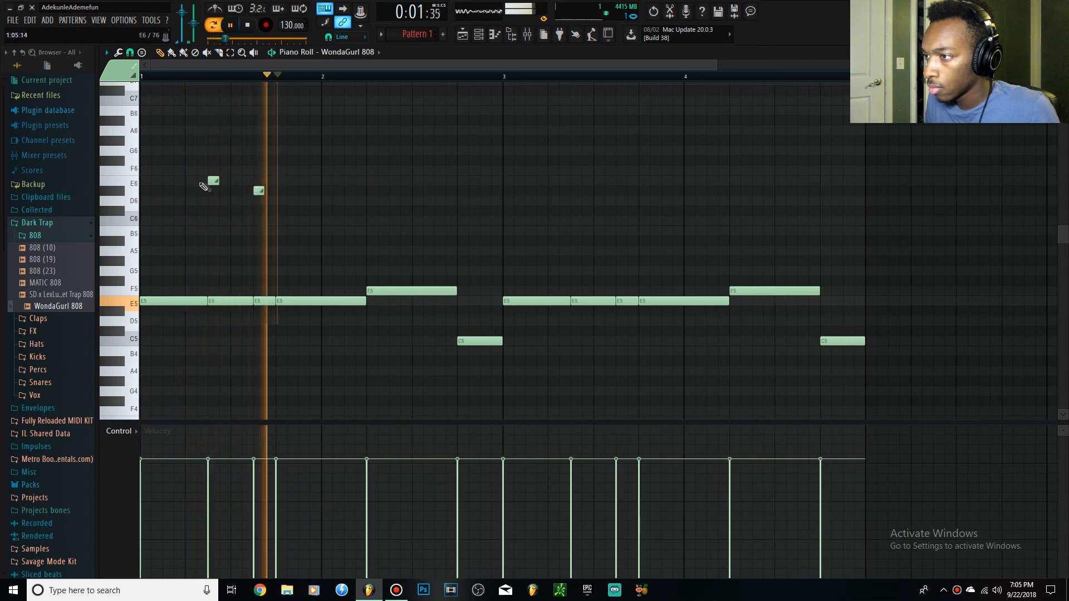
pyautogui.press('space')
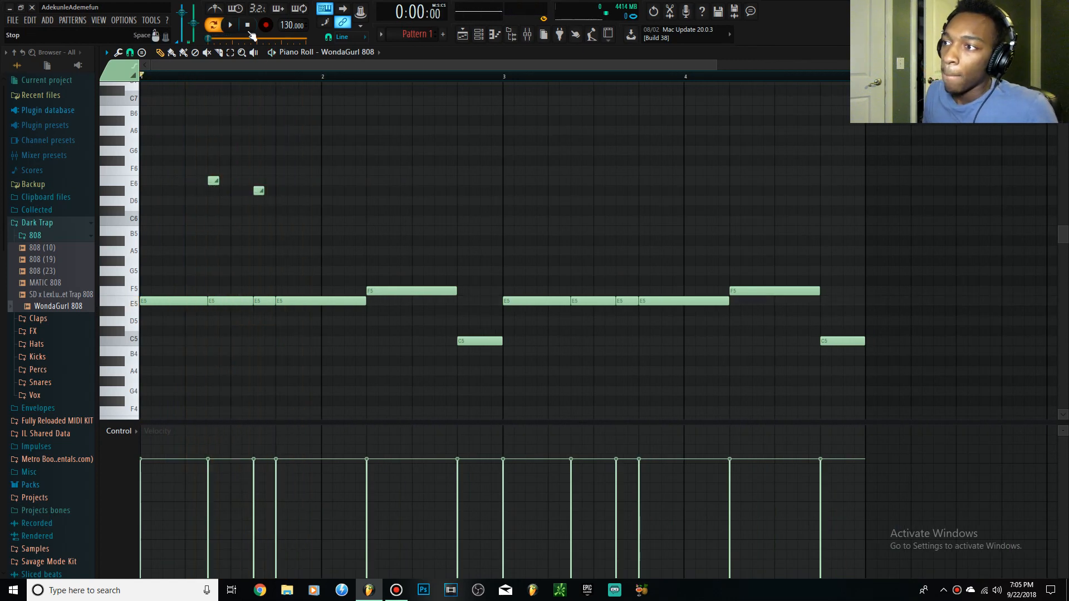
# Move the D#6 slide note two steps earlier, to 1:09.
pyautogui.keyDown('ctrl'); pyautogui.scroll(-3, 222, 178); pyautogui.keyUp('ctrl')
pyautogui.scroll(4, 184, 190)
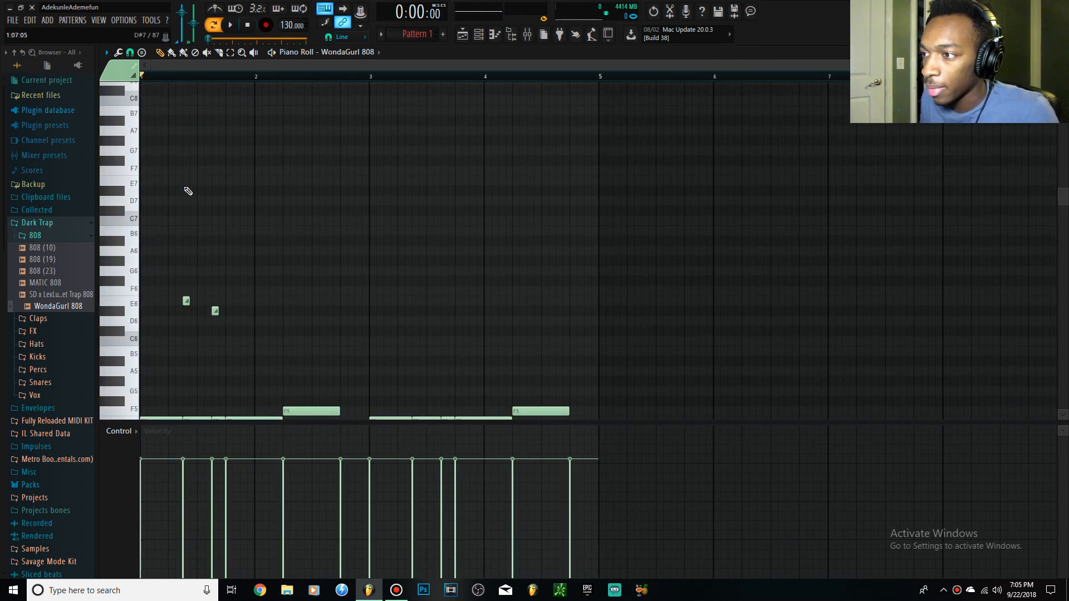
pyautogui.scroll(-1, 188, 191)
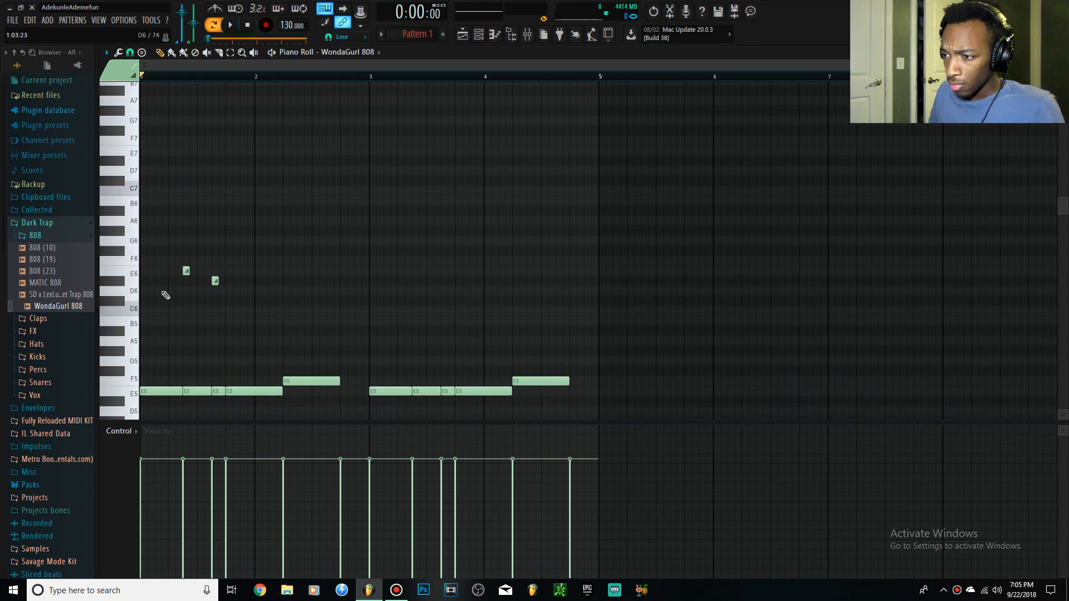
pyautogui.keyDown('ctrl'); pyautogui.scroll(1, 167, 287); pyautogui.keyUp('ctrl')
pyautogui.scroll(4, 184, 278)
pyautogui.scroll(-4, 202, 270)
pyautogui.keyDown('ctrl'); pyautogui.scroll(3, 184, 258); pyautogui.keyUp('ctrl')
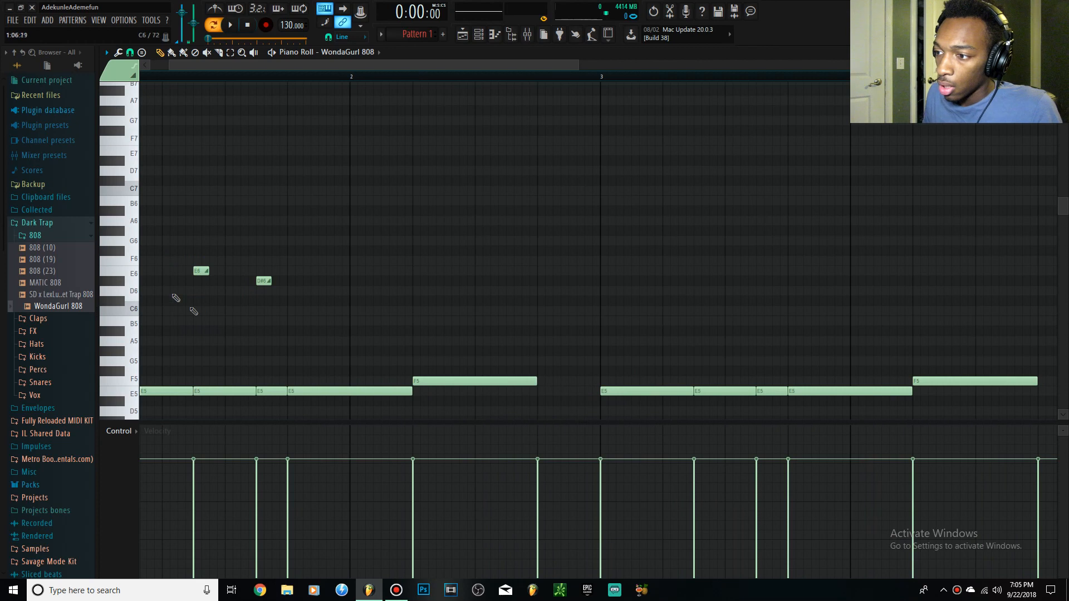
pyautogui.keyDown('ctrl'); pyautogui.scroll(7, 258, 384); pyautogui.keyUp('ctrl')
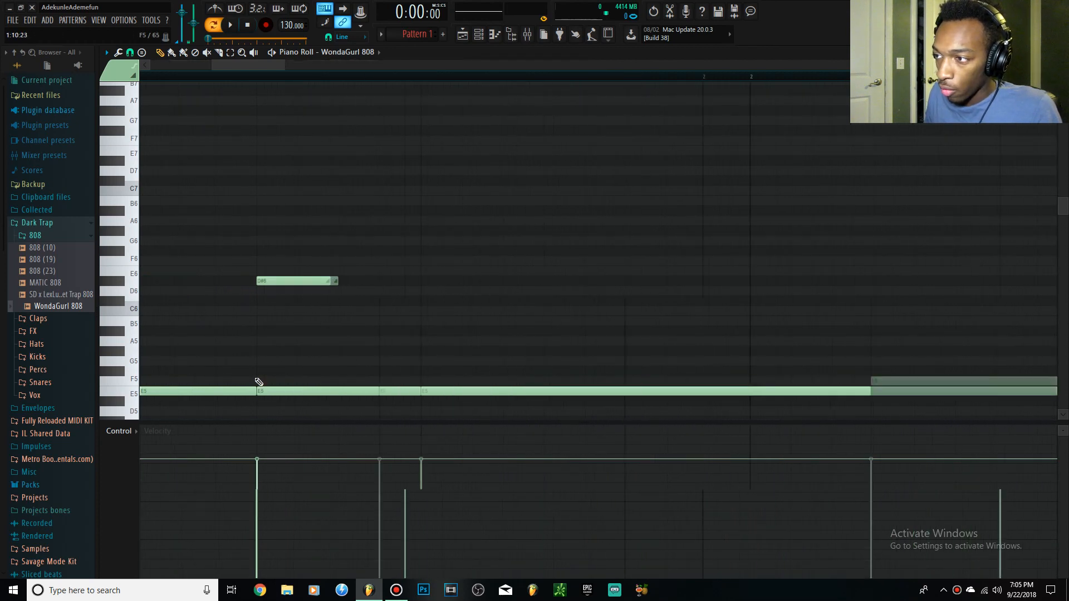
pyautogui.keyDown('ctrl'); pyautogui.moveTo(261, 391); pyautogui.dragTo(293, 412); pyautogui.keyUp('ctrl')
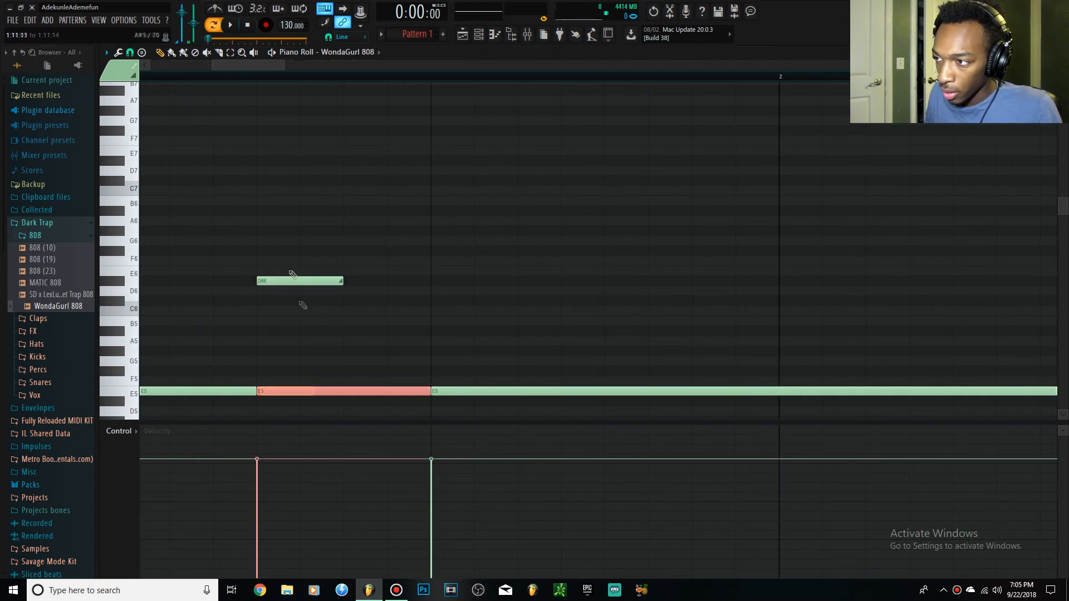
pyautogui.keyDown('ctrl'); pyautogui.moveTo(258, 275); pyautogui.dragTo(256, 300); pyautogui.keyUp('ctrl')
pyautogui.keyDown('ctrl'); pyautogui.scroll(-5, 210, 239); pyautogui.keyUp('ctrl')
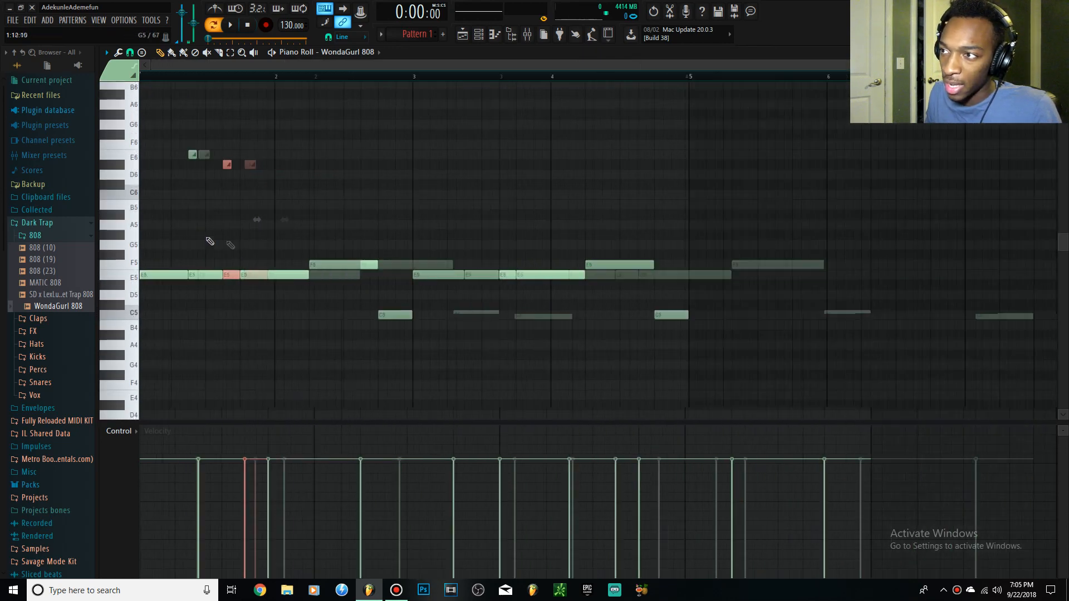
pyautogui.keyDown('ctrl'); pyautogui.scroll(3, 282, 186); pyautogui.keyUp('ctrl')
pyautogui.moveTo(372, 168); pyautogui.dragTo(310, 164)
pyautogui.keyDown('ctrl'); pyautogui.click(381, 219); pyautogui.keyUp('ctrl')
pyautogui.keyDown('ctrl'); pyautogui.scroll(-4, 207, 227); pyautogui.keyUp('ctrl')
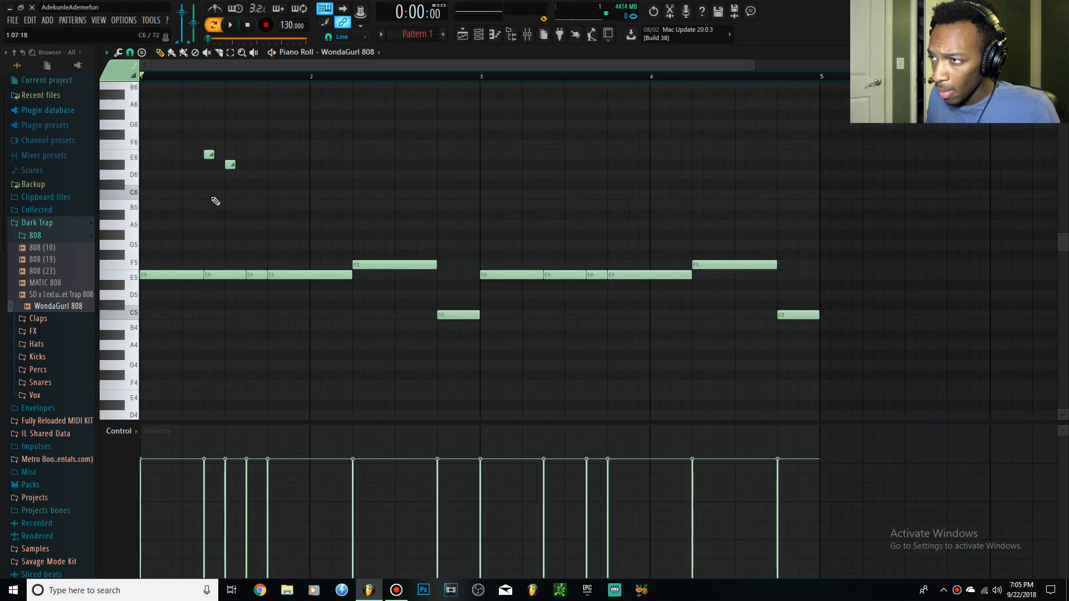
# Play the pattern to hear the E6 and D#6 slide notes two steps apart.
pyautogui.keyDown('ctrl'); pyautogui.scroll(4, 213, 199); pyautogui.keyUp('ctrl')
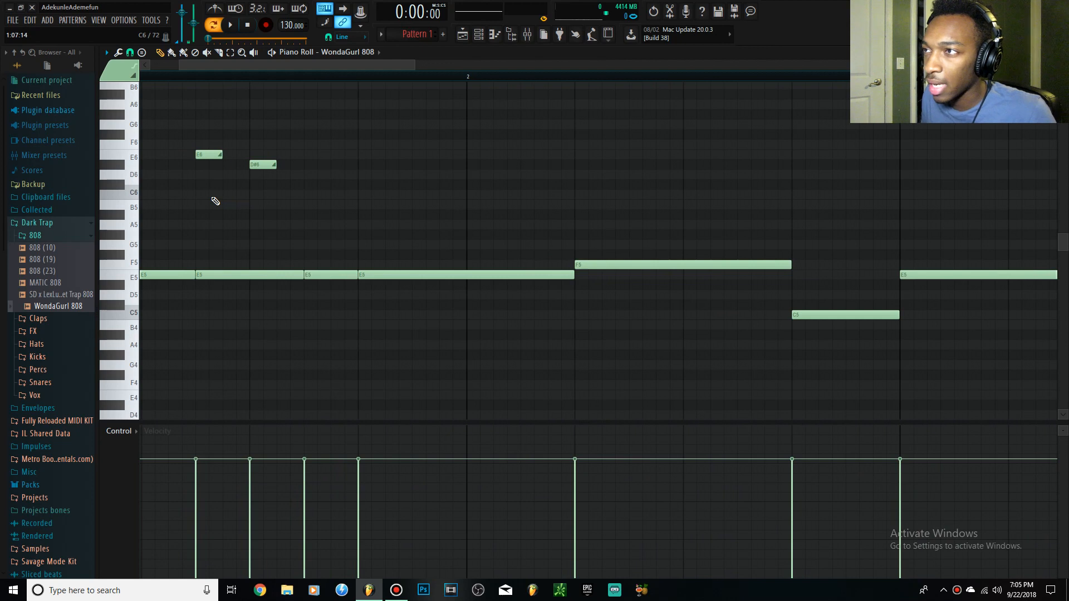
pyautogui.scroll(-1, 215, 201)
pyautogui.keyDown('ctrl'); pyautogui.scroll(-4, 218, 196); pyautogui.keyUp('ctrl')
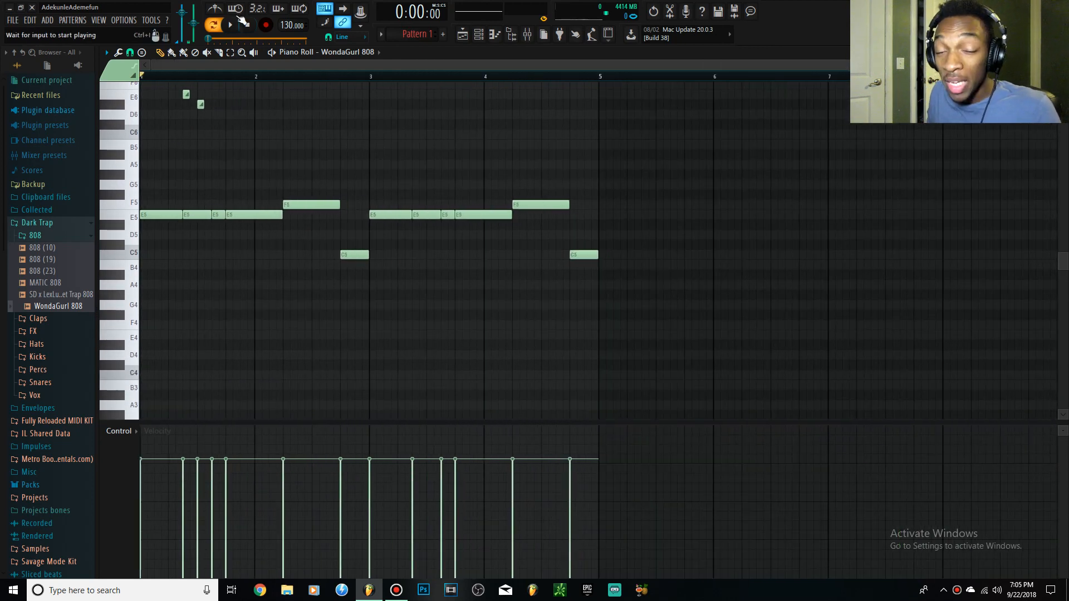
pyautogui.scroll(2, 181, 166)
pyautogui.press('space')
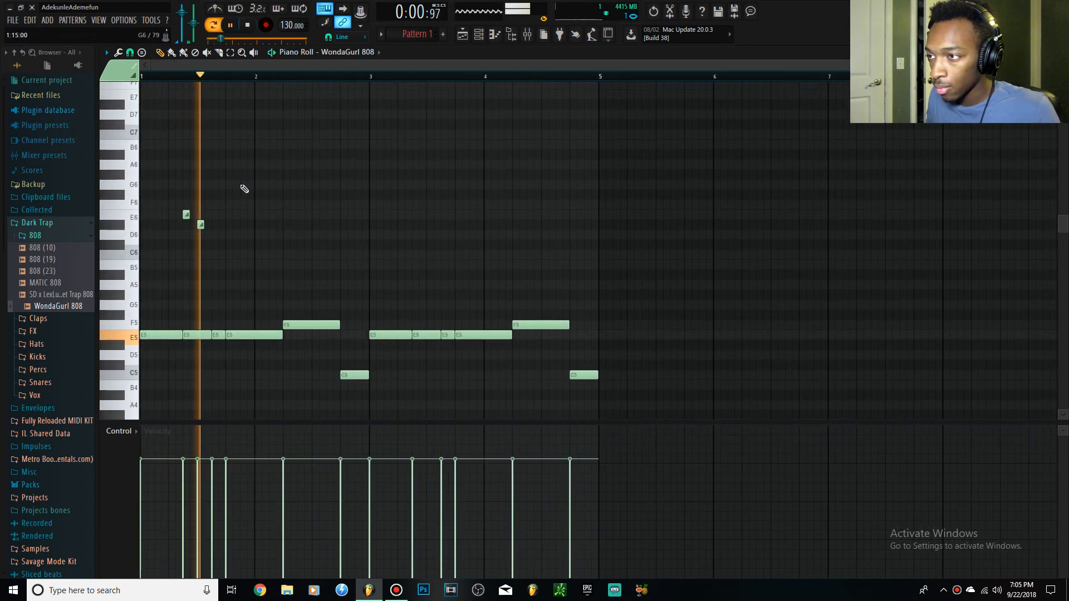
pyautogui.press('space')
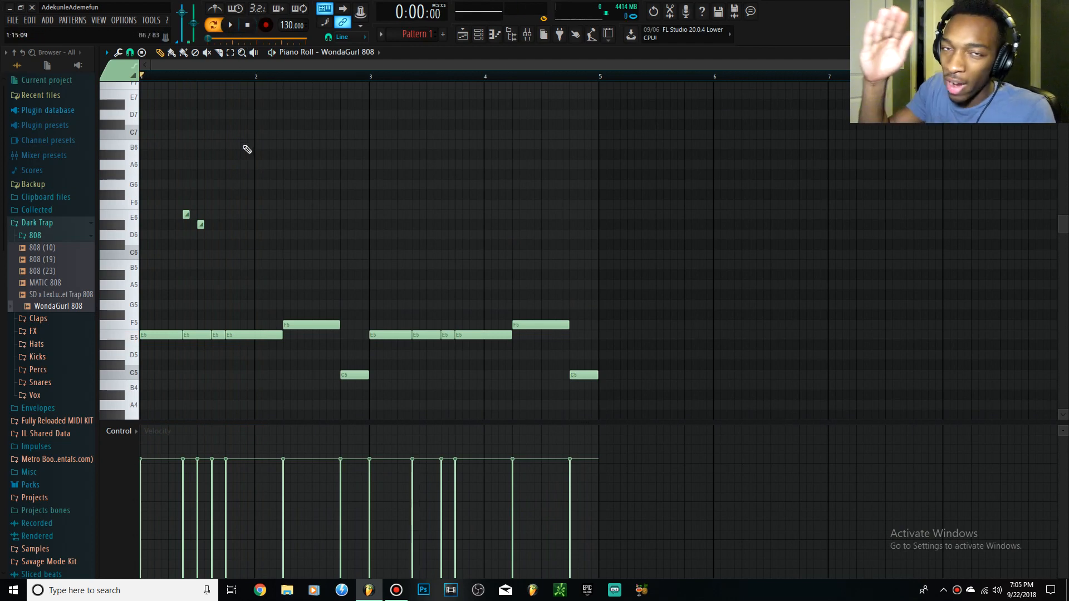
# Move the D#6 slide note back to 1:11 and lengthen both slide notes to two steps.
pyautogui.moveTo(200, 224); pyautogui.dragTo(301, 400)
pyautogui.scroll(4, 206, 232)
pyautogui.scroll(4, 234, 264)
pyautogui.scroll(-8, 239, 256)
pyautogui.keyDown('ctrl'); pyautogui.click(241, 251); pyautogui.keyUp('ctrl')
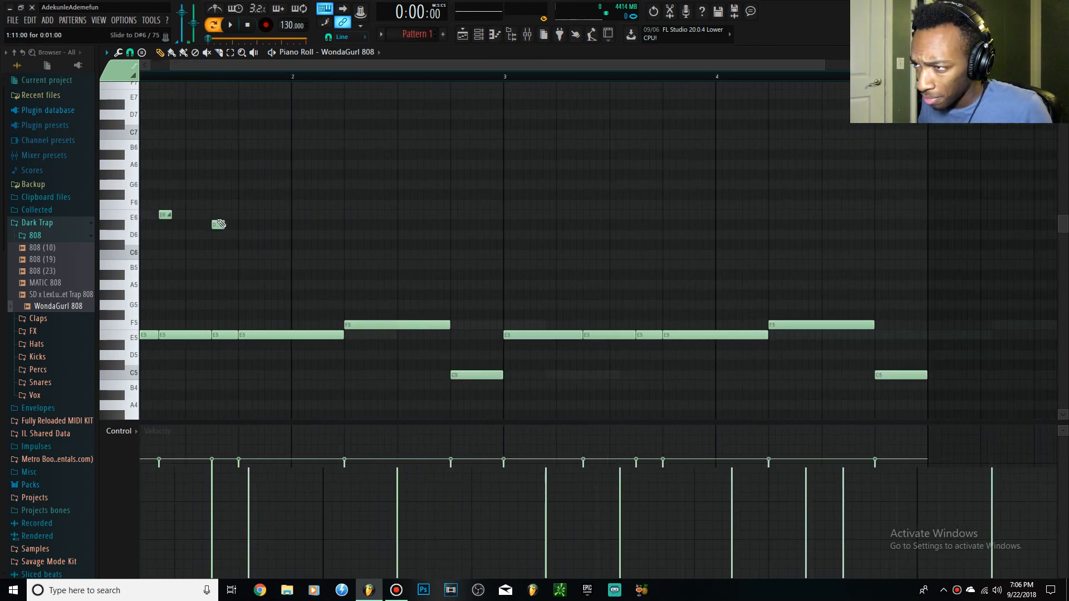
pyautogui.scroll(5, 190, 214)
pyautogui.moveTo(309, 249); pyautogui.dragTo(205, 217)
pyautogui.scroll(-3, 219, 224)
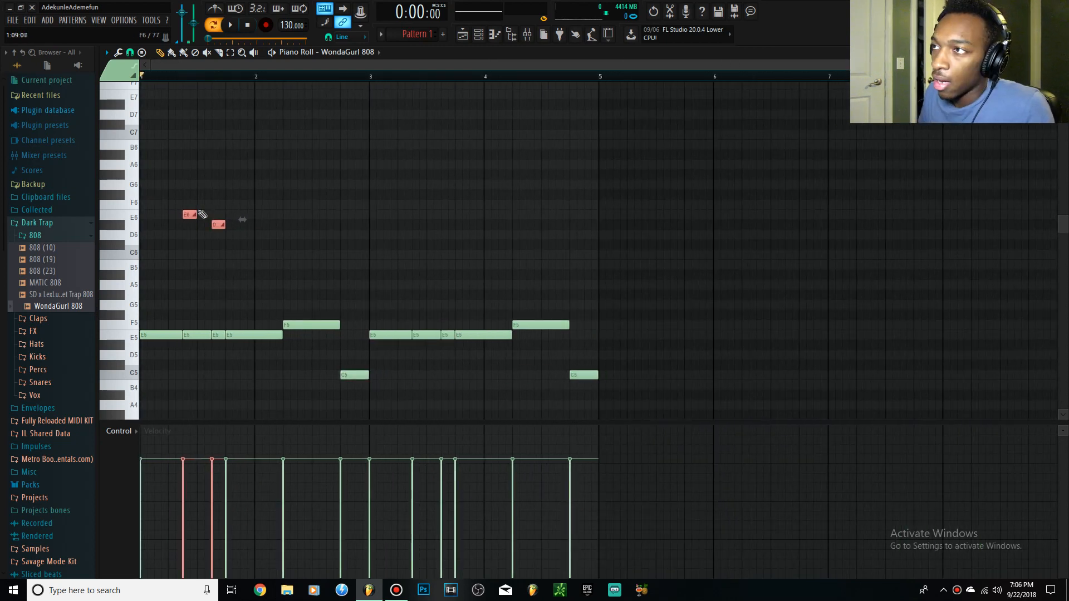
# Play the pattern, then lengthen both slide notes to four steps and deselect them.
pyautogui.click(229, 29)
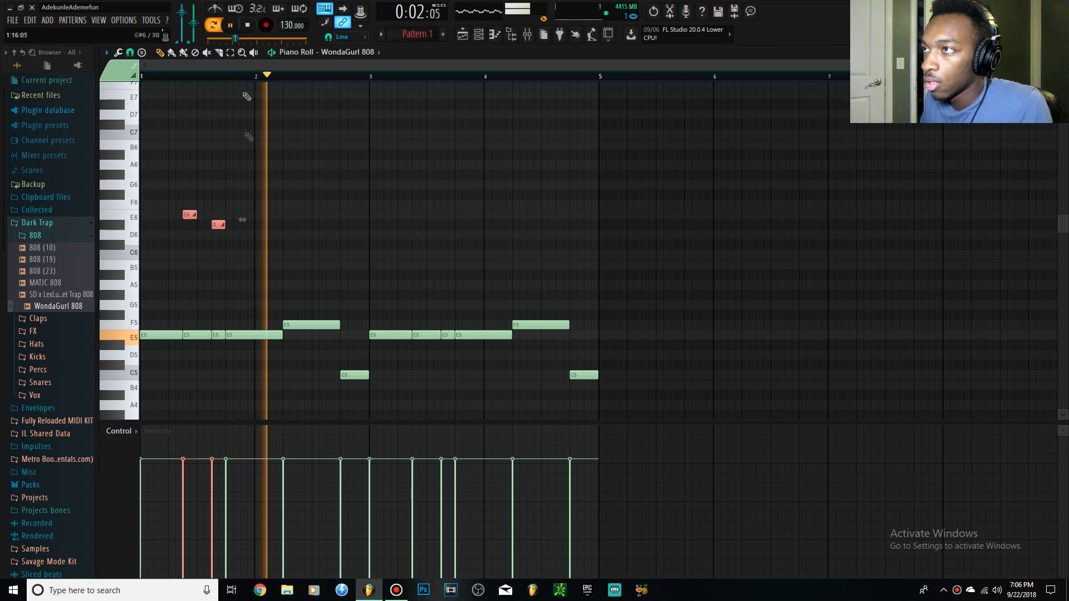
pyautogui.press('space')
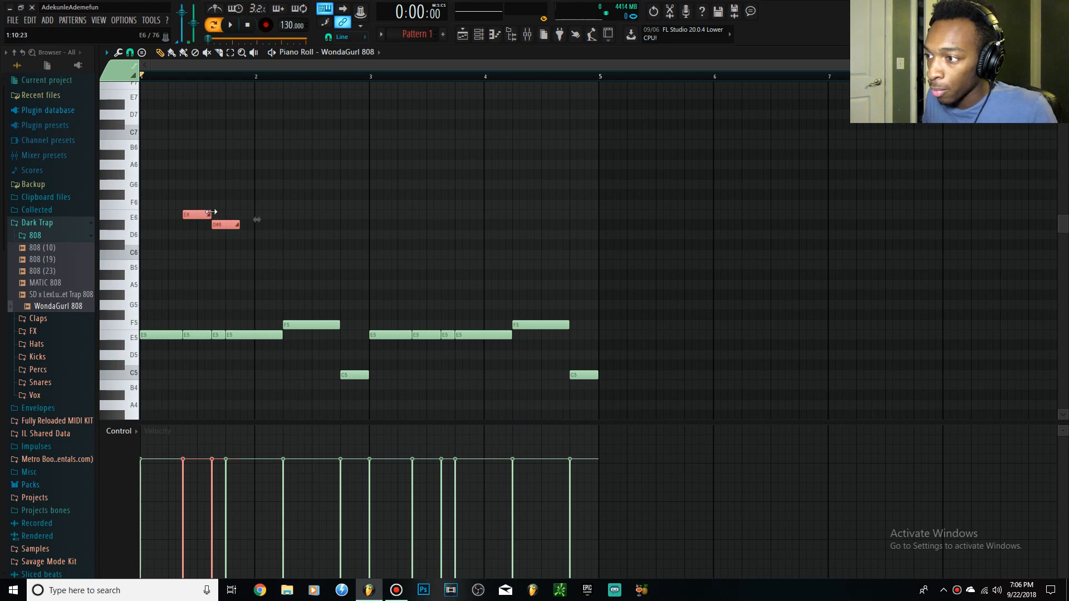
pyautogui.keyDown('ctrl'); pyautogui.click(272, 107); pyautogui.keyUp('ctrl')
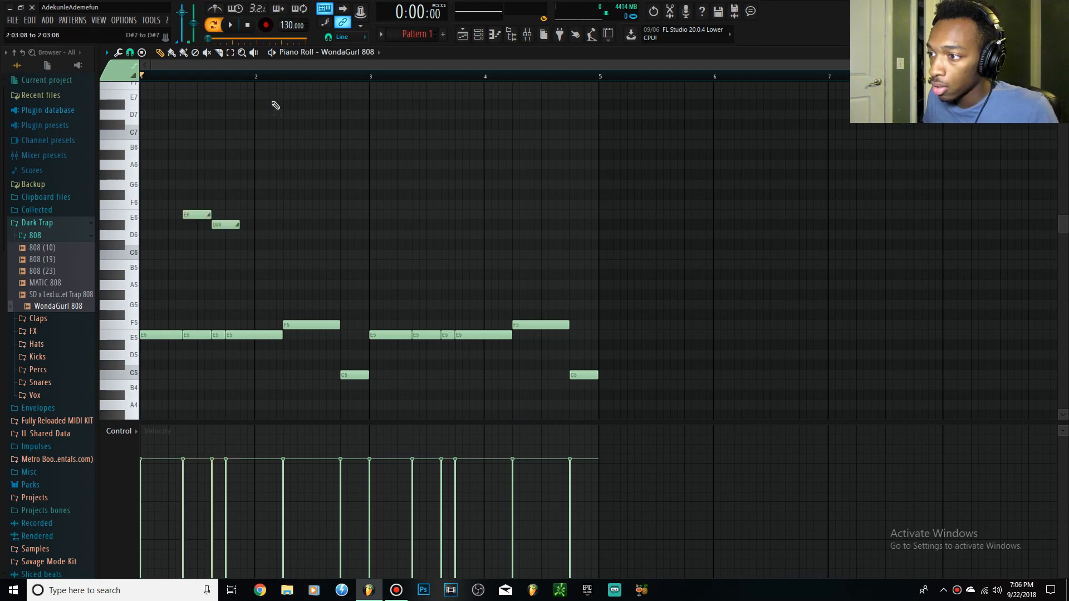
# Move the D#6 slide note to 1:13 with a length of eight steps, and extend the E6 slide note to meet it.
pyautogui.scroll(3, 219, 238)
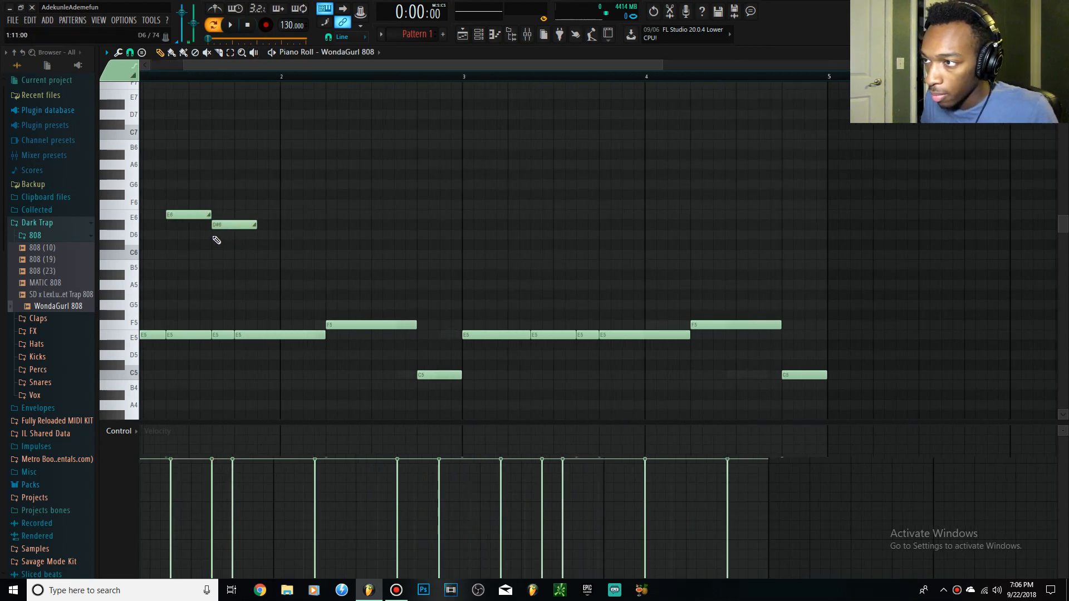
pyautogui.moveTo(218, 225)
pyautogui.mouseDown()
pyautogui.moveTo(247, 225)
pyautogui.moveTo(230, 212)
pyautogui.mouseUp()
pyautogui.moveTo(305, 227); pyautogui.dragTo(361, 223)
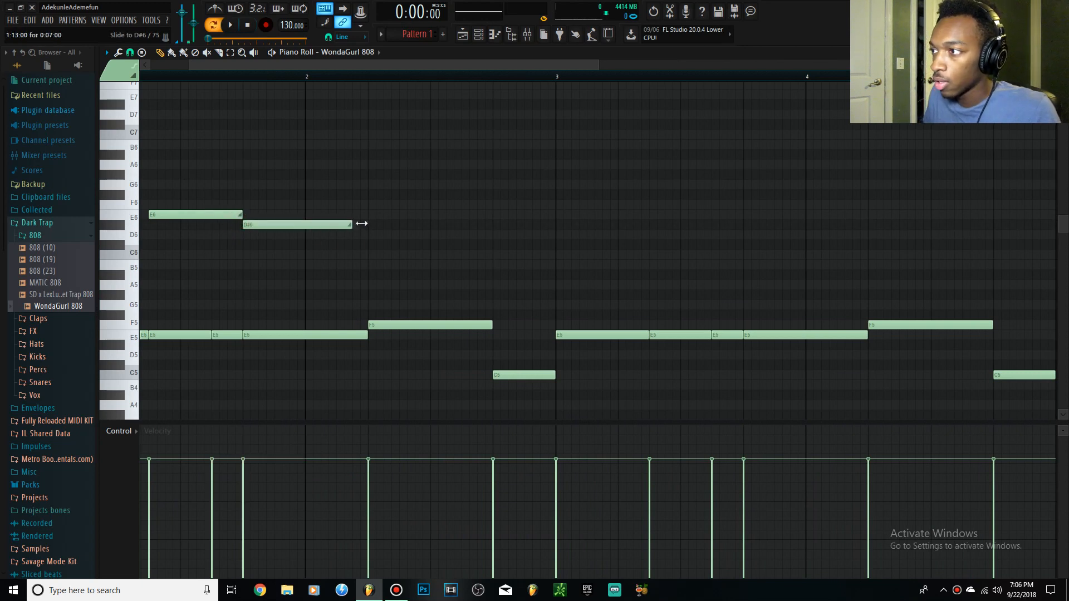
pyautogui.scroll(-4, 346, 162)
# Shorten the D#6 slide note at 1:13 to one step, playing the pattern before and after the change.
pyautogui.press('space')
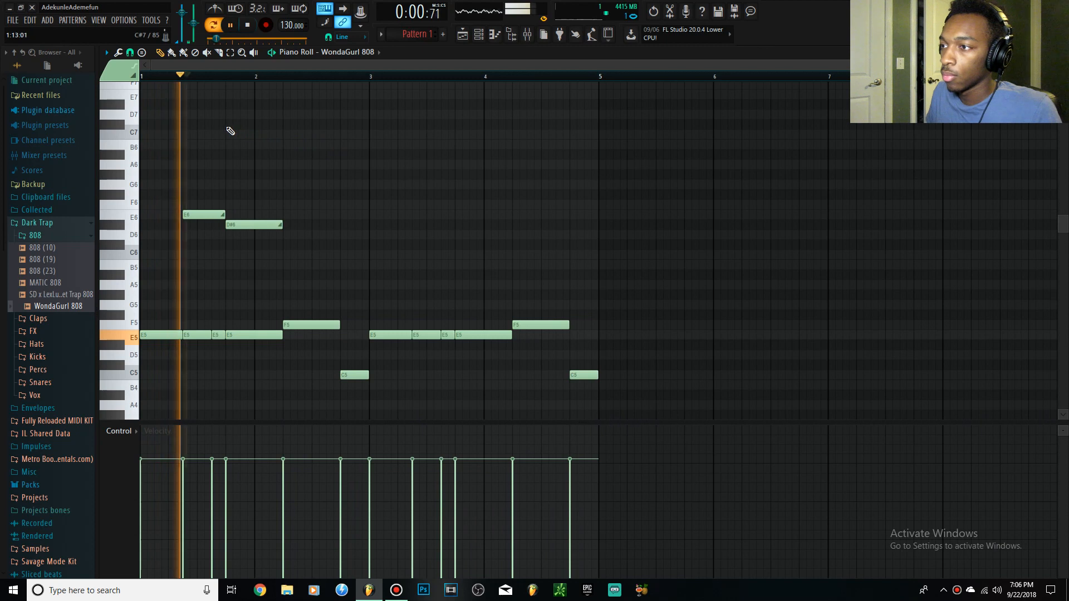
pyautogui.press('space')
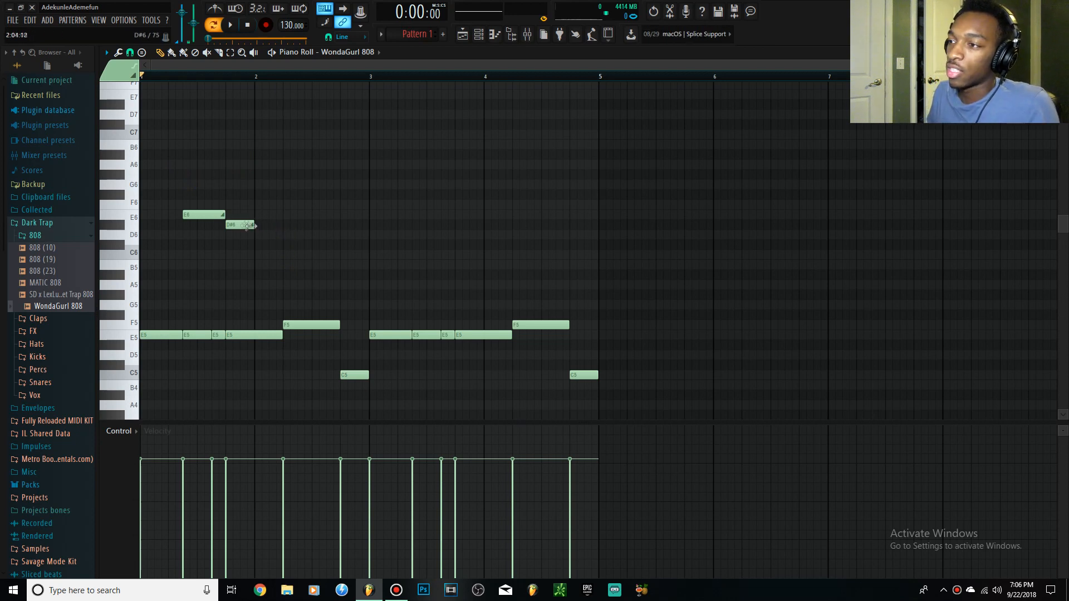
pyautogui.moveTo(251, 225); pyautogui.dragTo(229, 225)
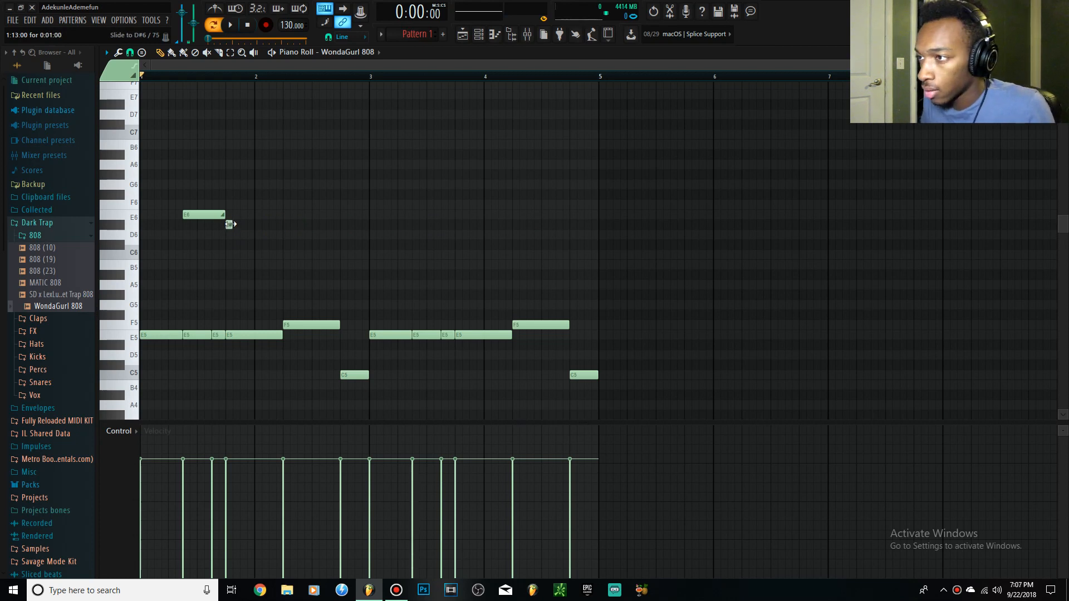
pyautogui.press('space')
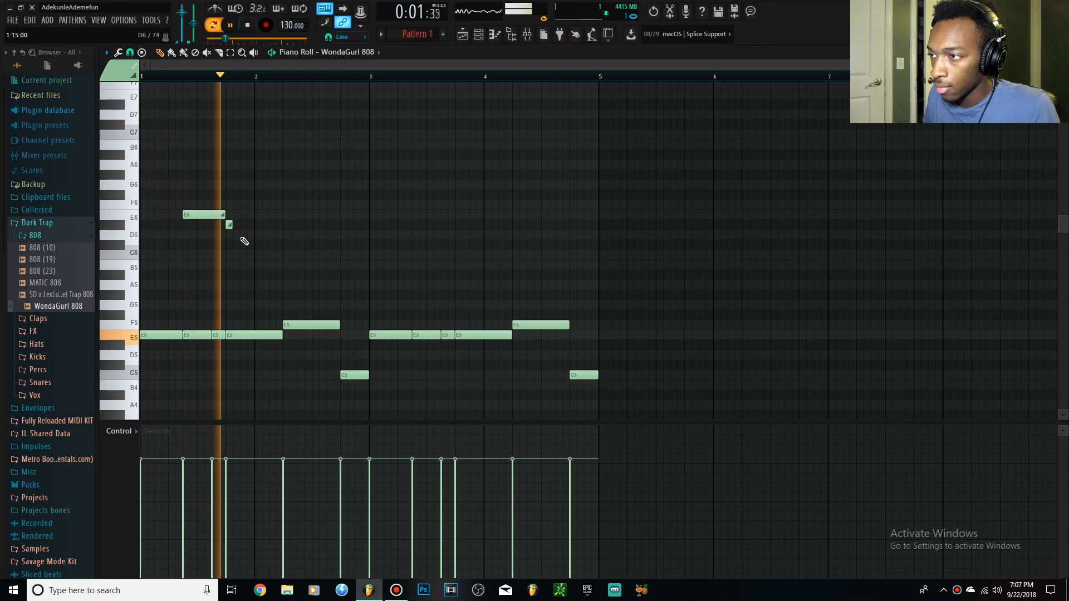
pyautogui.press('space')
# Set the E6 slide note at 1:07 and the D#6 slide note at 1:13 to two steps each.
pyautogui.moveTo(224, 216); pyautogui.dragTo(196, 210)
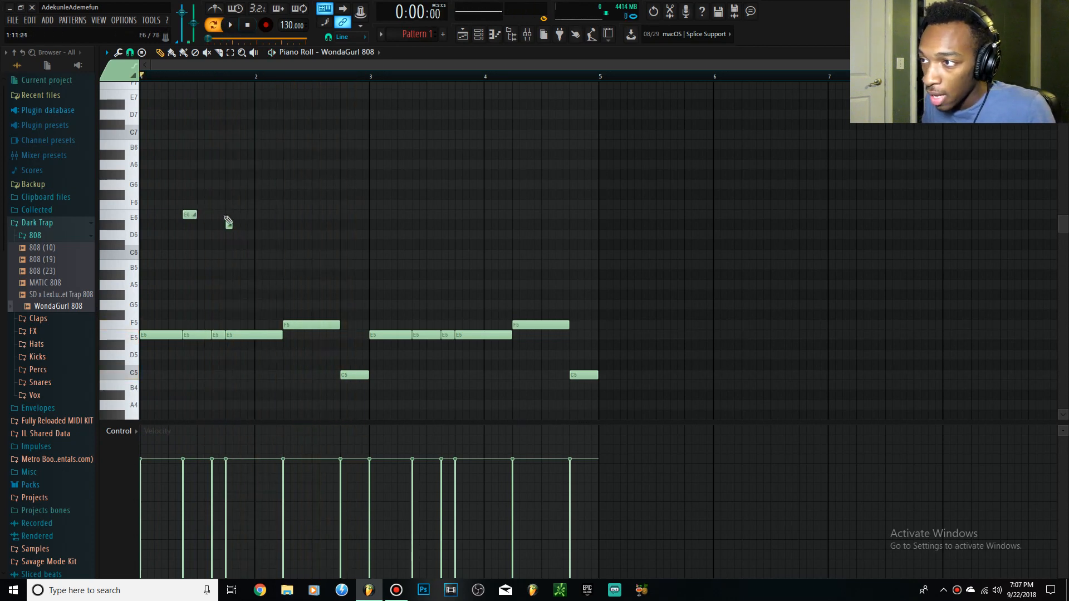
pyautogui.scroll(2, 210, 219)
pyautogui.scroll(5, 151, 195)
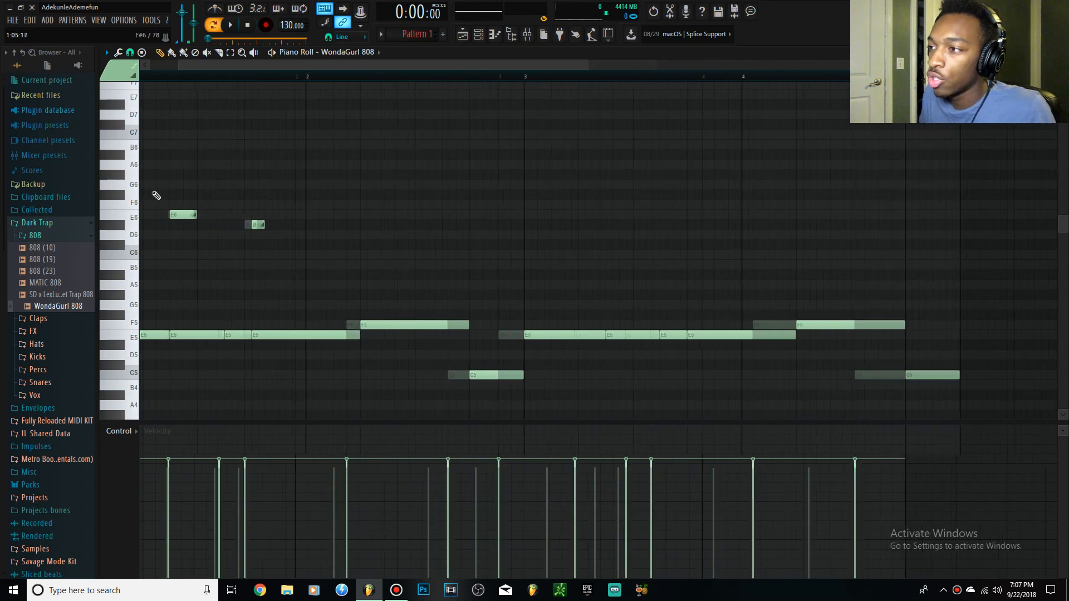
pyautogui.moveTo(524, 227); pyautogui.dragTo(537, 229)
pyautogui.scroll(-6, 179, 151)
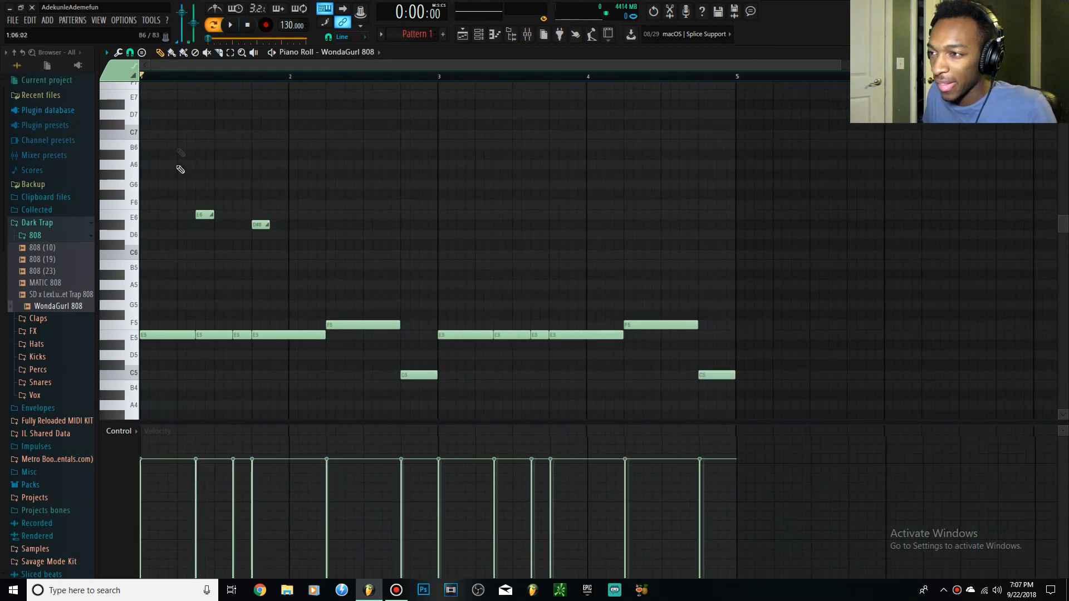
# Play the pattern once more and delete both slide notes above the bass line.
pyautogui.press('space')
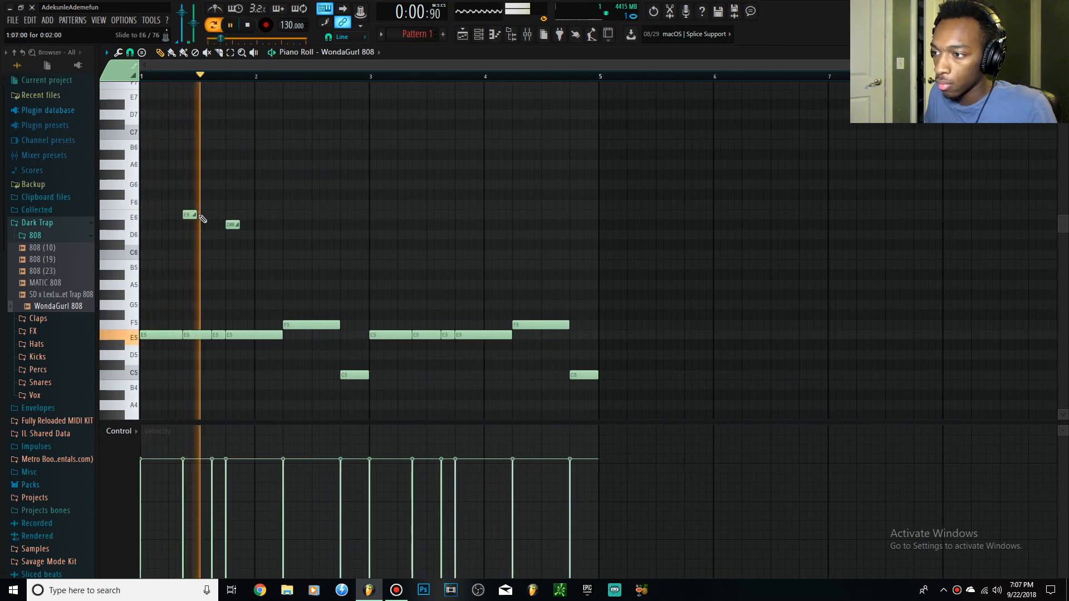
pyautogui.press('space')
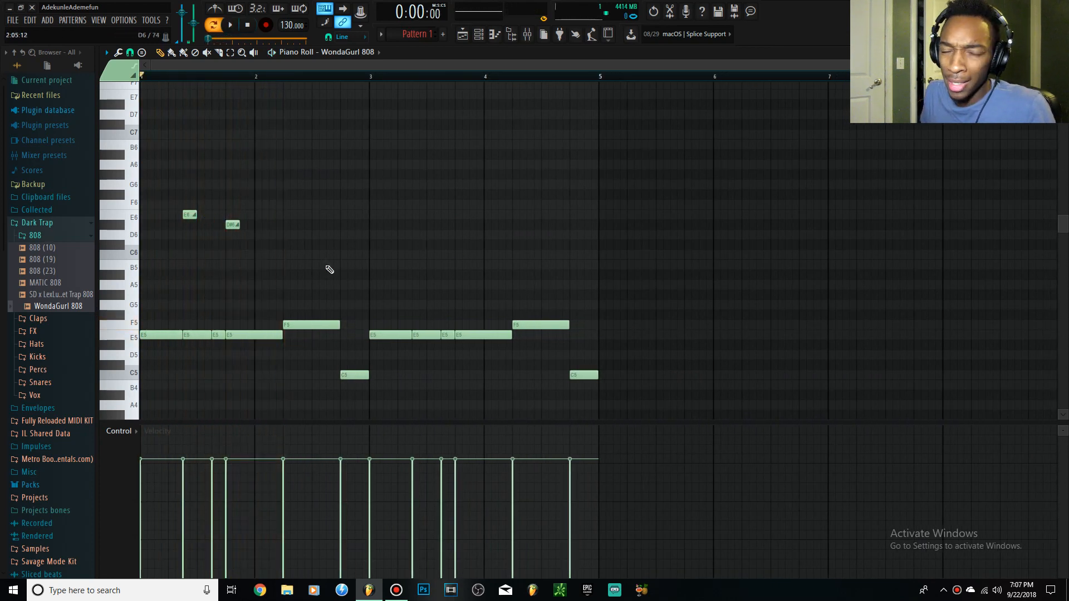
pyautogui.moveTo(260, 256); pyautogui.dragTo(160, 191)
pyautogui.press('Delete')
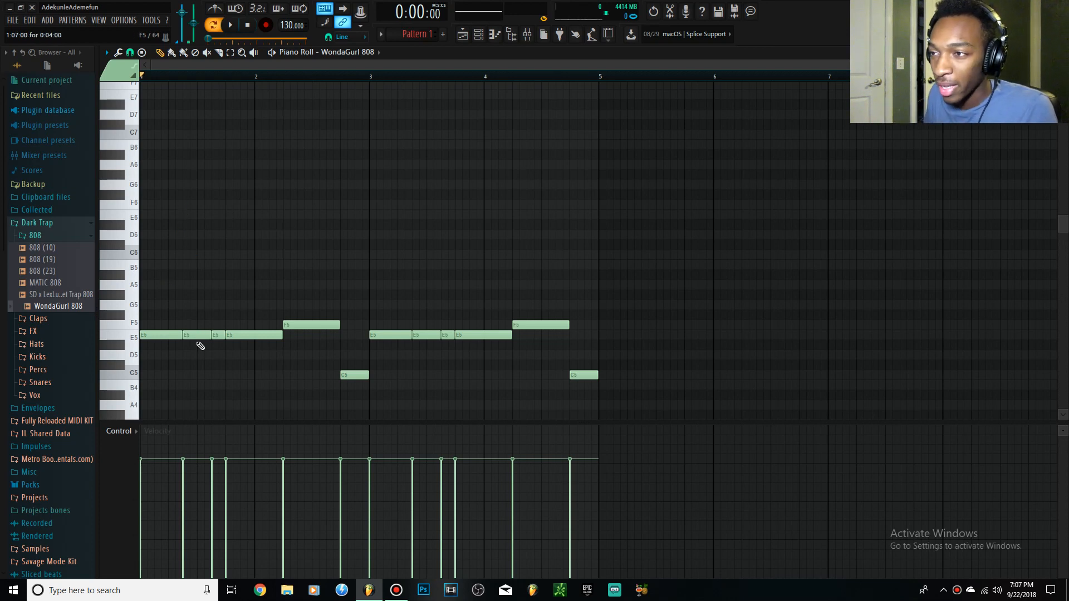
# Add two-step slide notes an octave above the bass notes: E6 at 1:07, F6 at 2:05 and C6 at 2:13.
pyautogui.click(176, 215)
pyautogui.scroll(3, 234, 252)
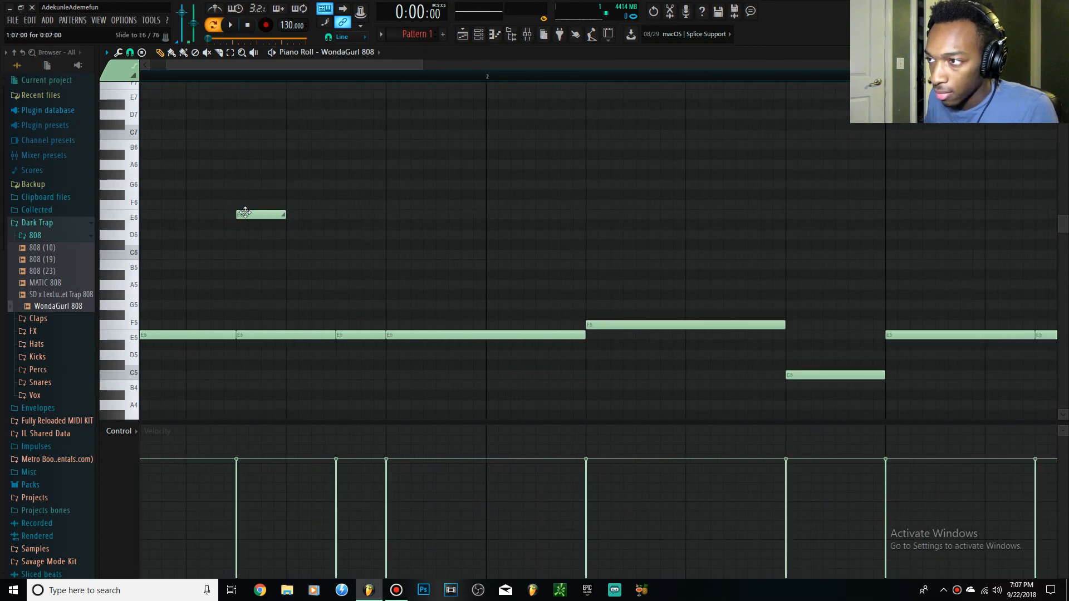
pyautogui.moveTo(243, 214)
pyautogui.mouseDown()
pyautogui.moveTo(253, 213)
pyautogui.moveTo(244, 214)
pyautogui.mouseUp()
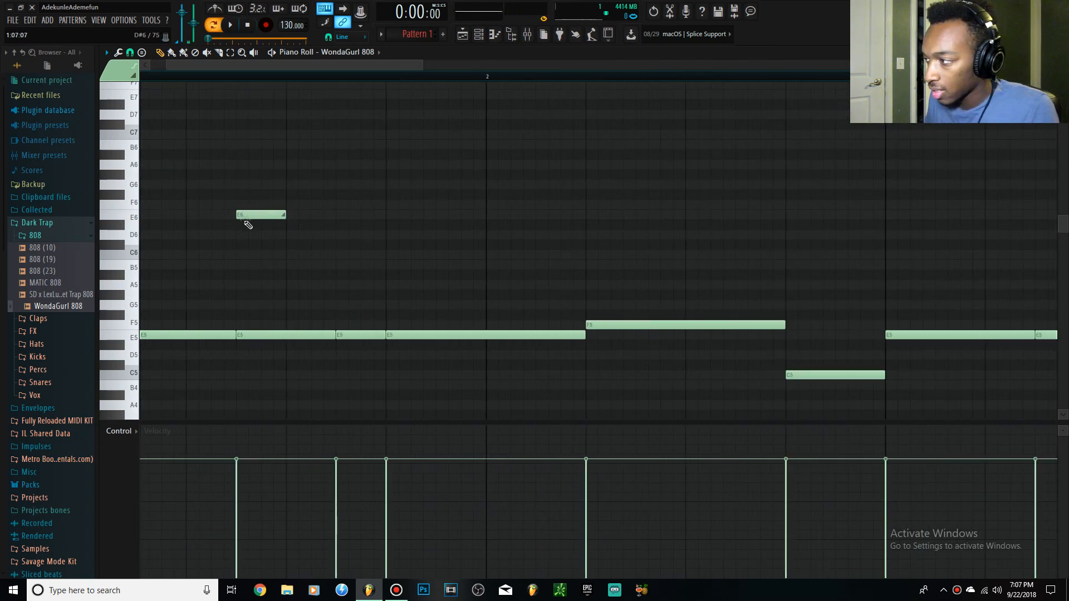
pyautogui.click(589, 214)
pyautogui.scroll(-3, 568, 258)
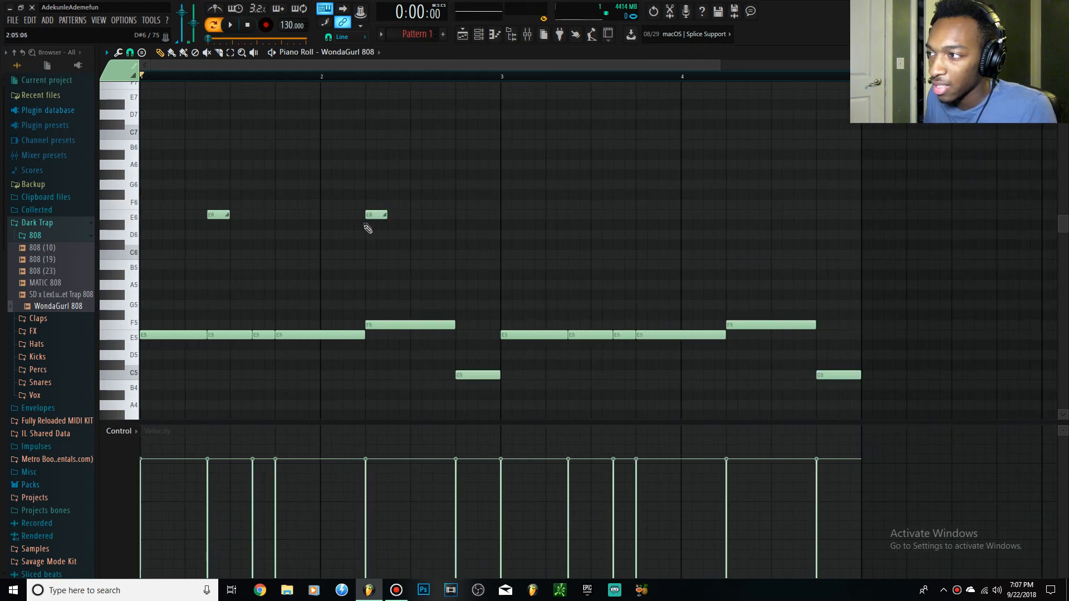
pyautogui.moveTo(371, 213); pyautogui.dragTo(371, 203)
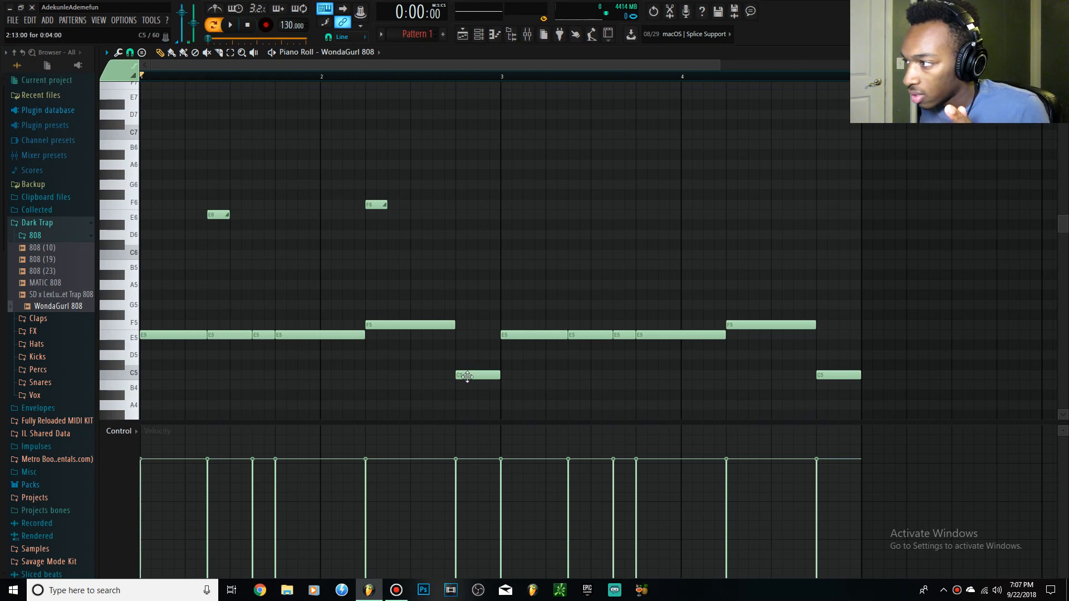
pyautogui.click(469, 254)
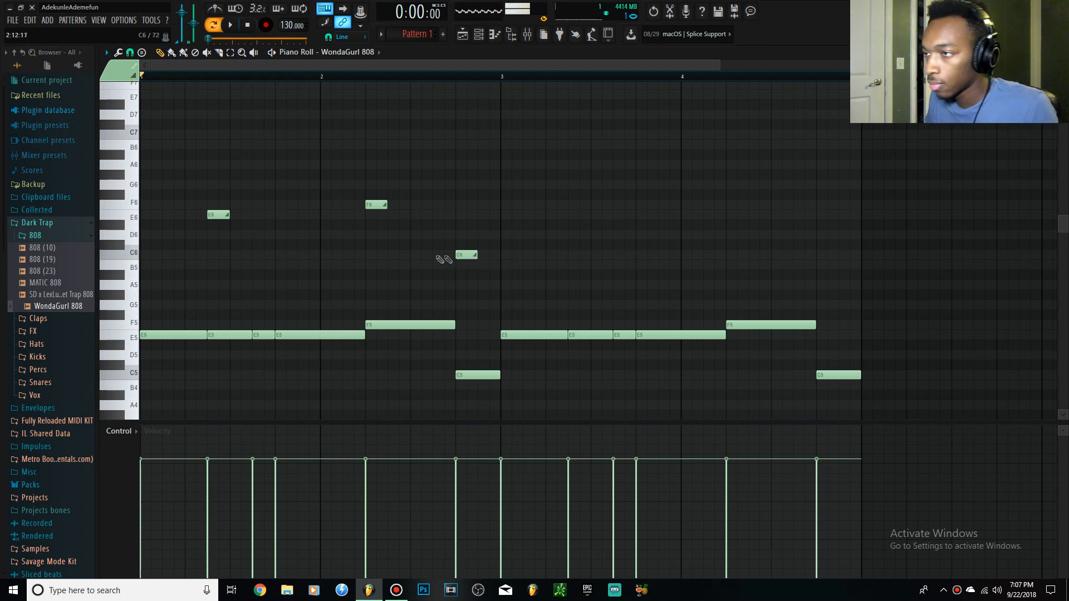
# Play the pattern to hear the three slide notes in the first two bars.
pyautogui.scroll(-2, 332, 239)
pyautogui.press('space')
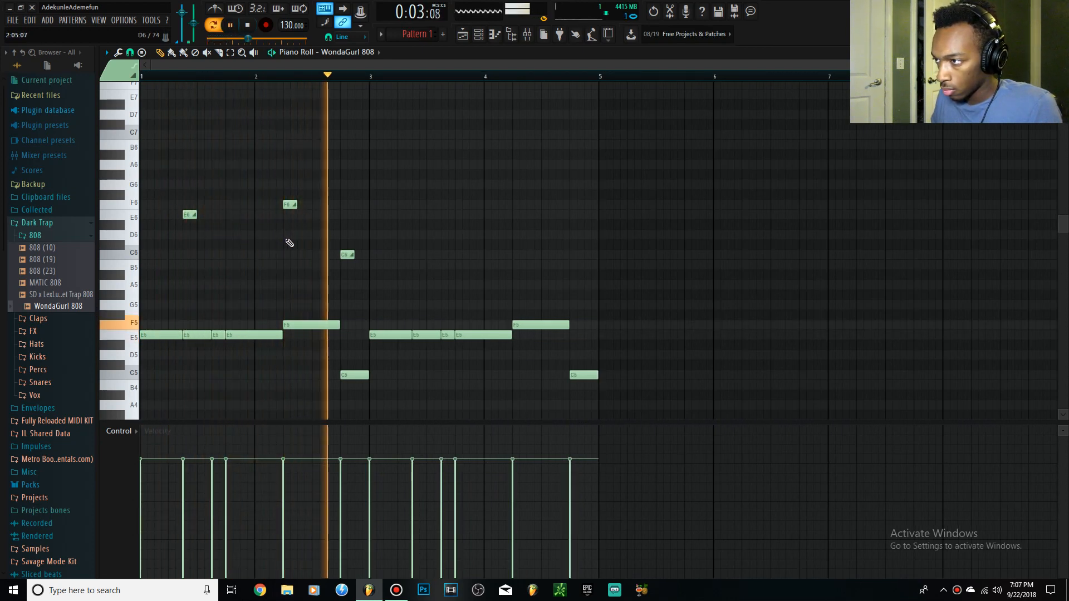
pyautogui.press('space')
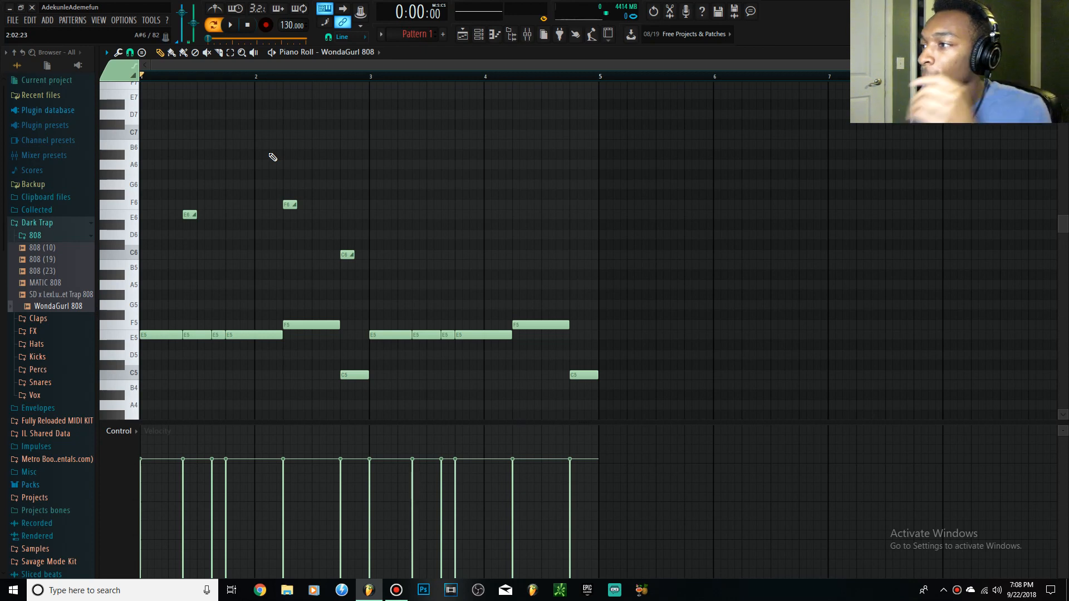
# Copy the three slide notes two bars along, to 3:07, 4:05 and 4:13, and clear the selection.
pyautogui.moveTo(409, 291); pyautogui.dragTo(140, 129)
pyautogui.moveTo(187, 217); pyautogui.dragTo(415, 221)
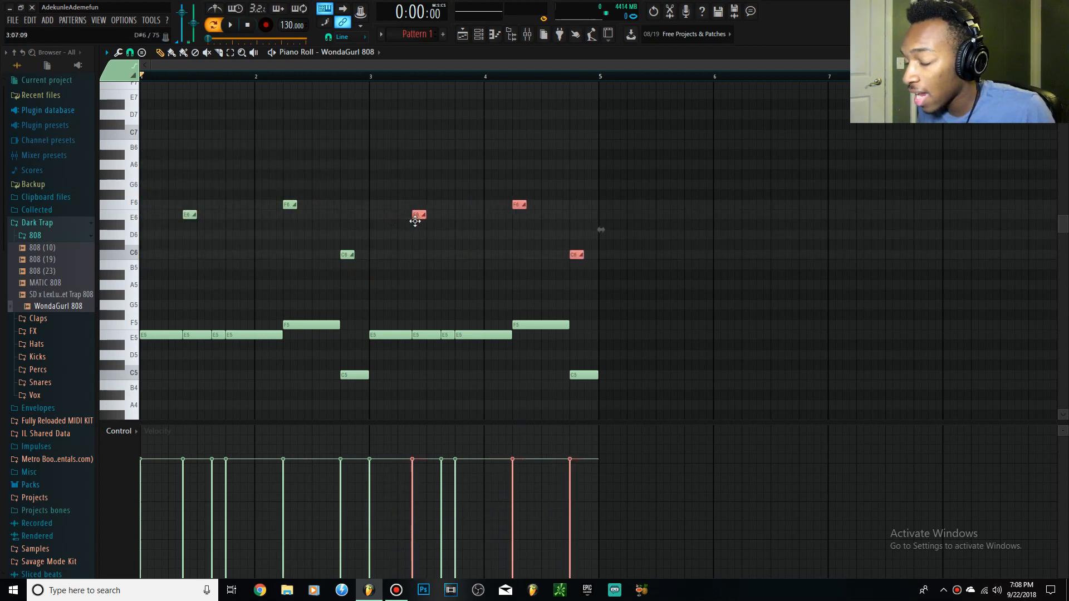
pyautogui.scroll(4, 426, 259)
pyautogui.keyDown('ctrl'); pyautogui.click(423, 250); pyautogui.keyUp('ctrl')
pyautogui.scroll(-4, 399, 237)
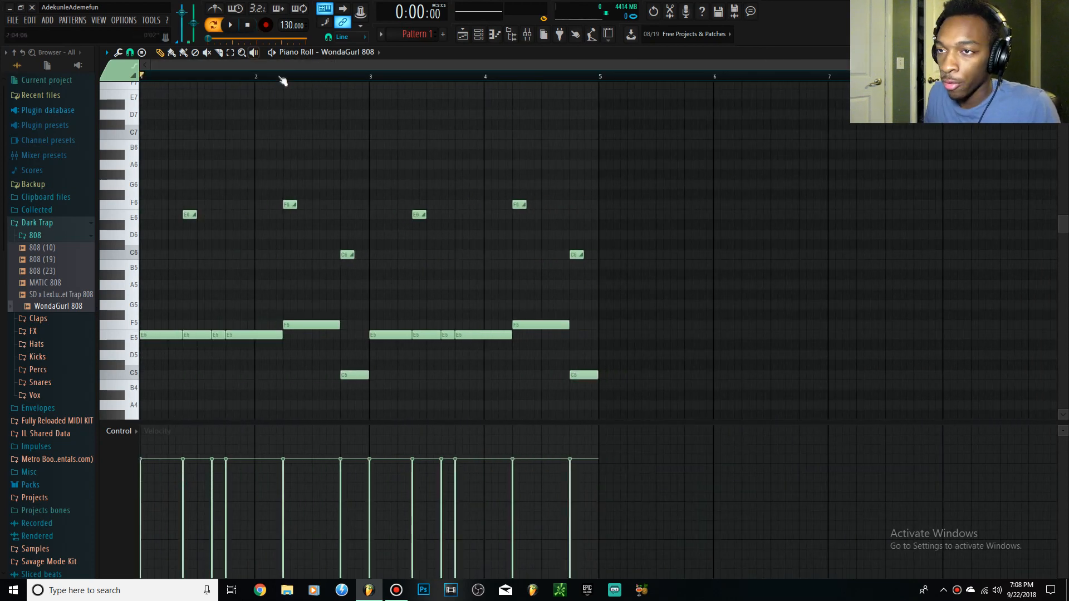
# Play the full four-bar pattern with slide notes in both halves.
pyautogui.press('space')
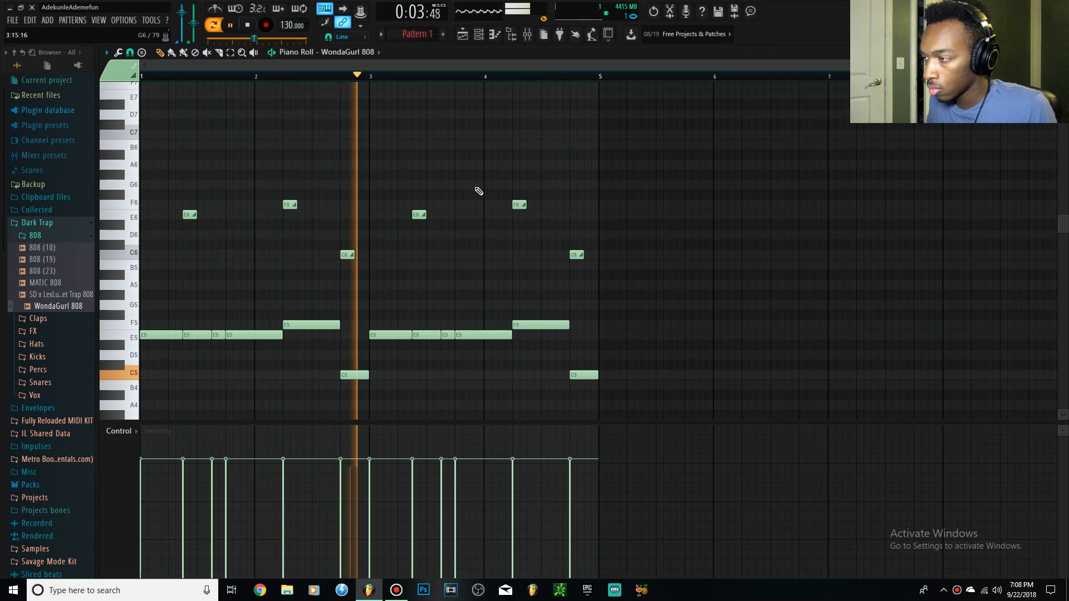
pyautogui.press('space')
# Examine how the E6 slide note at 1:07 lines up with the E5 bass note beneath it.
pyautogui.keyDown('ctrl'); pyautogui.scroll(2, 245, 261); pyautogui.keyUp('ctrl')
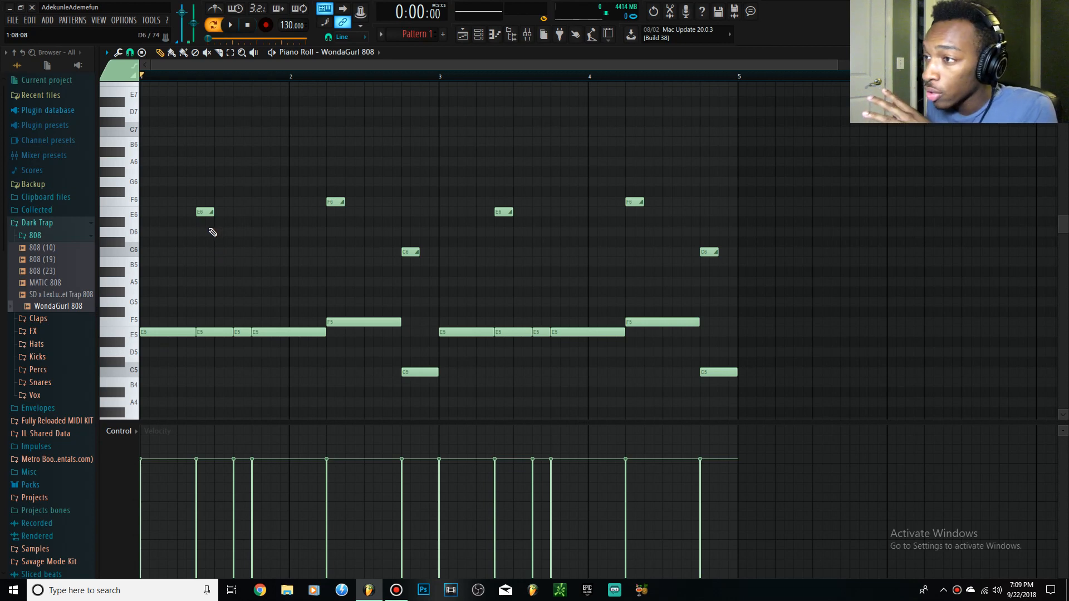
pyautogui.keyDown('ctrl'); pyautogui.scroll(3, 201, 279); pyautogui.keyUp('ctrl')
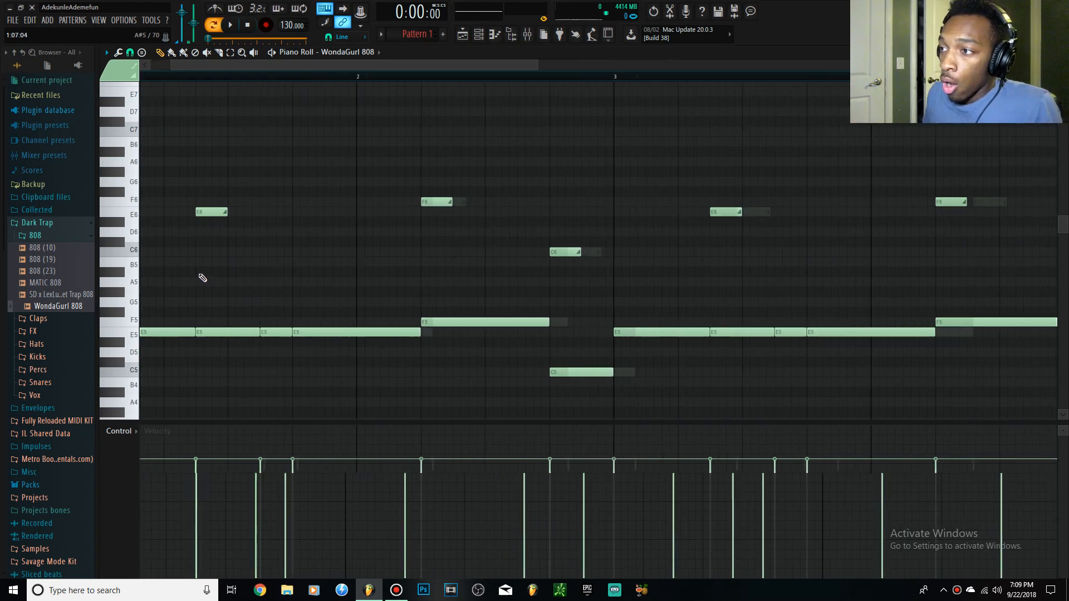
pyautogui.moveTo(176, 198); pyautogui.dragTo(277, 241)
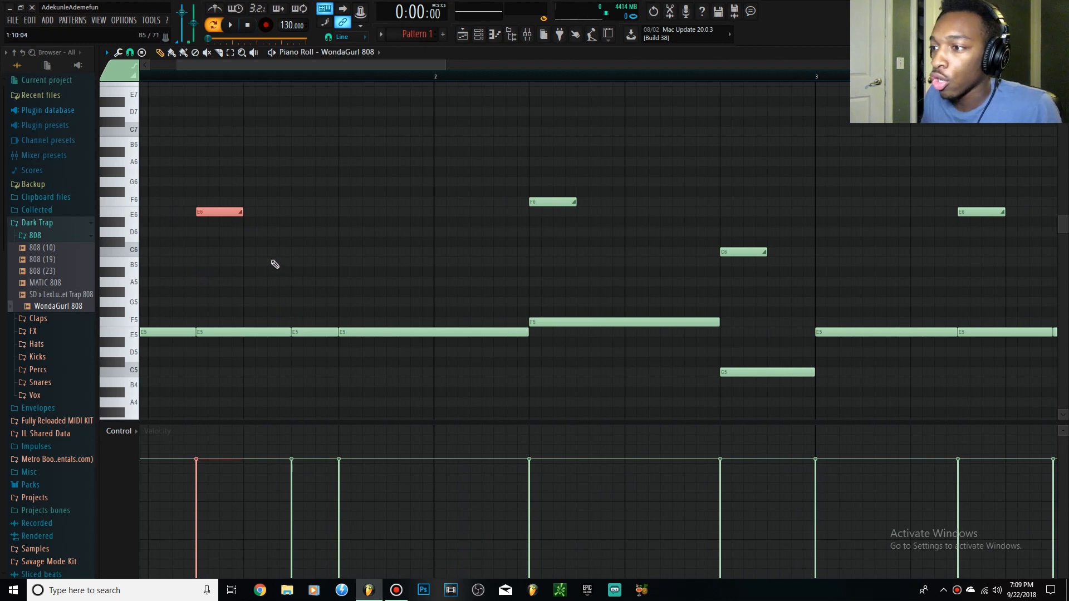
pyautogui.click(275, 265)
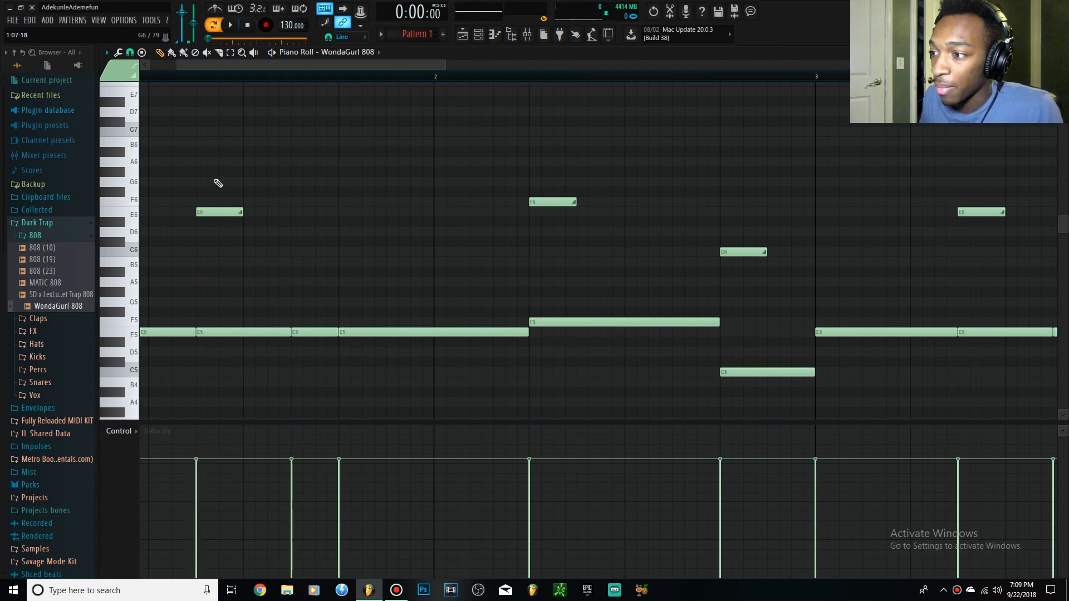
pyautogui.click(249, 333)
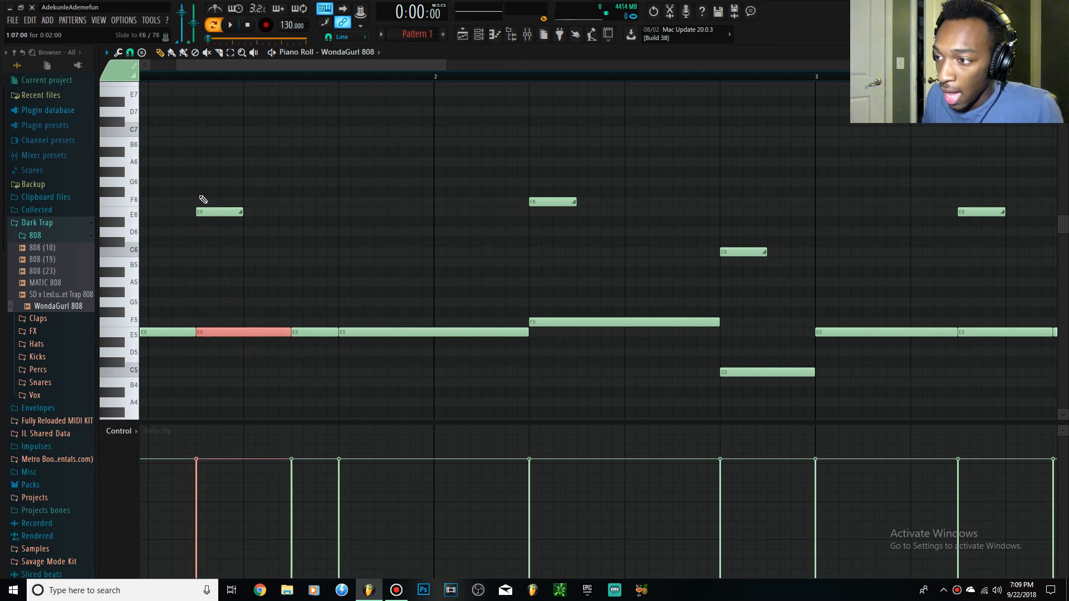
pyautogui.moveTo(210, 368); pyautogui.dragTo(270, 115)
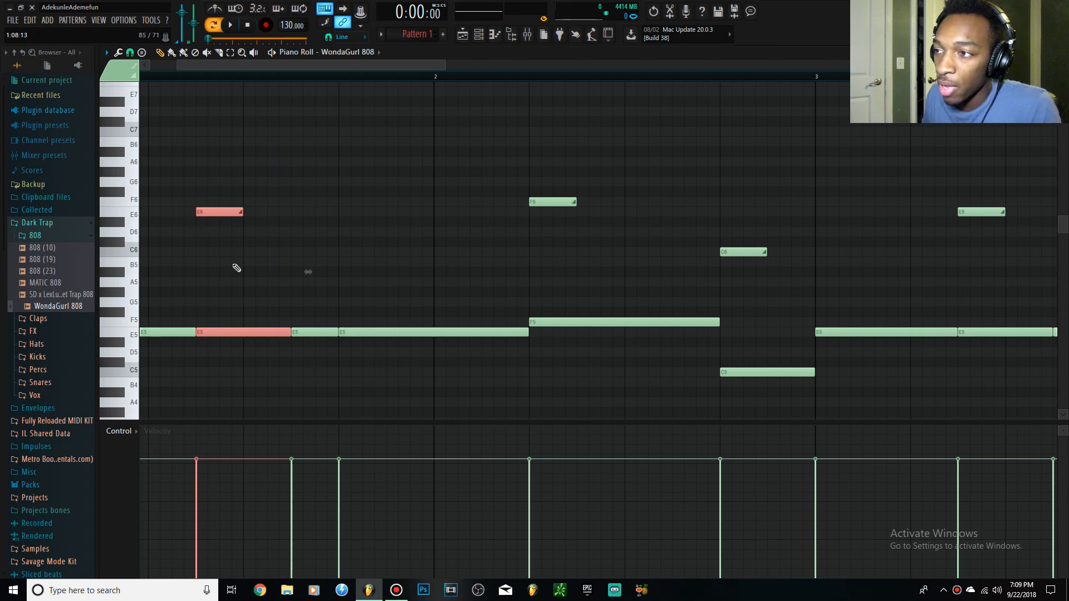
pyautogui.press('super')
pyautogui.press('super')
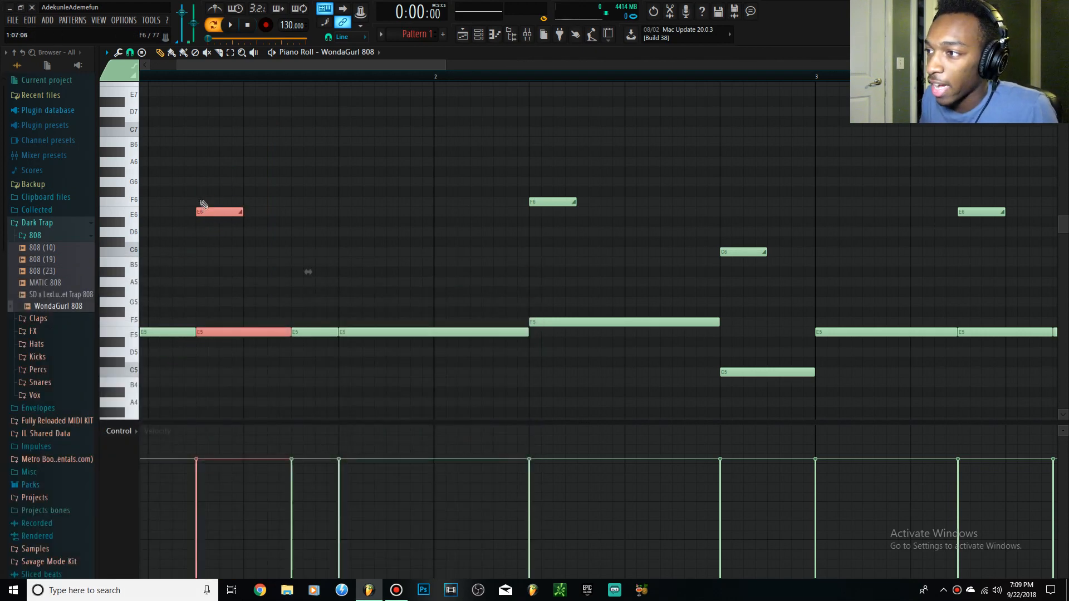
pyautogui.keyDown('ctrl'); pyautogui.click(219, 248); pyautogui.keyUp('ctrl')
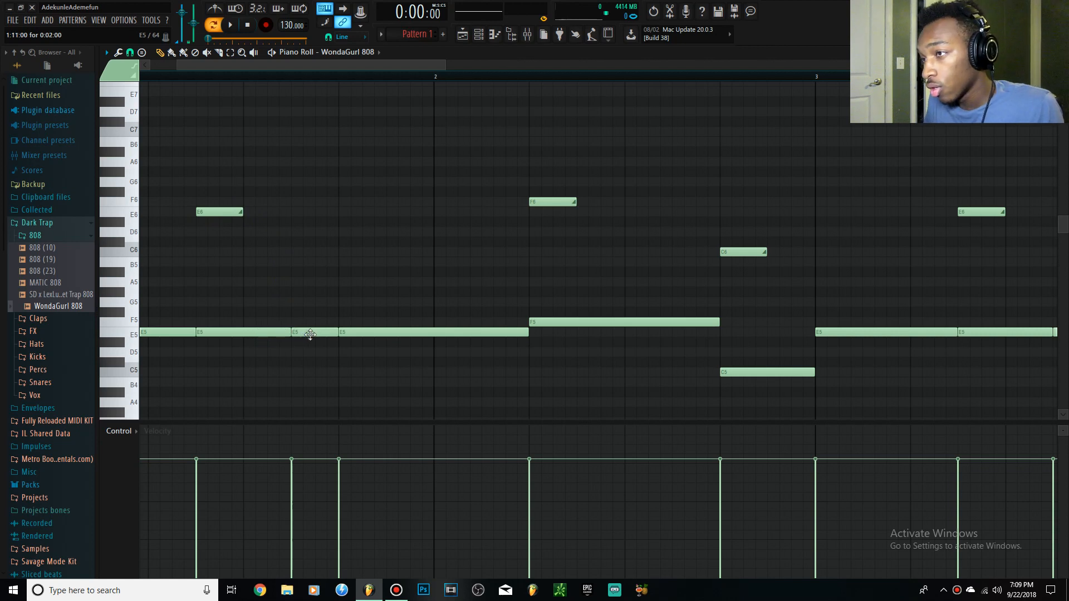
# Delete the E5 notes at 1:11 and 1:13 and extend the E5 note at 1:07 to reach the F5 note at 2:05.
pyautogui.rightClick(342, 332)
pyautogui.rightClick(317, 333)
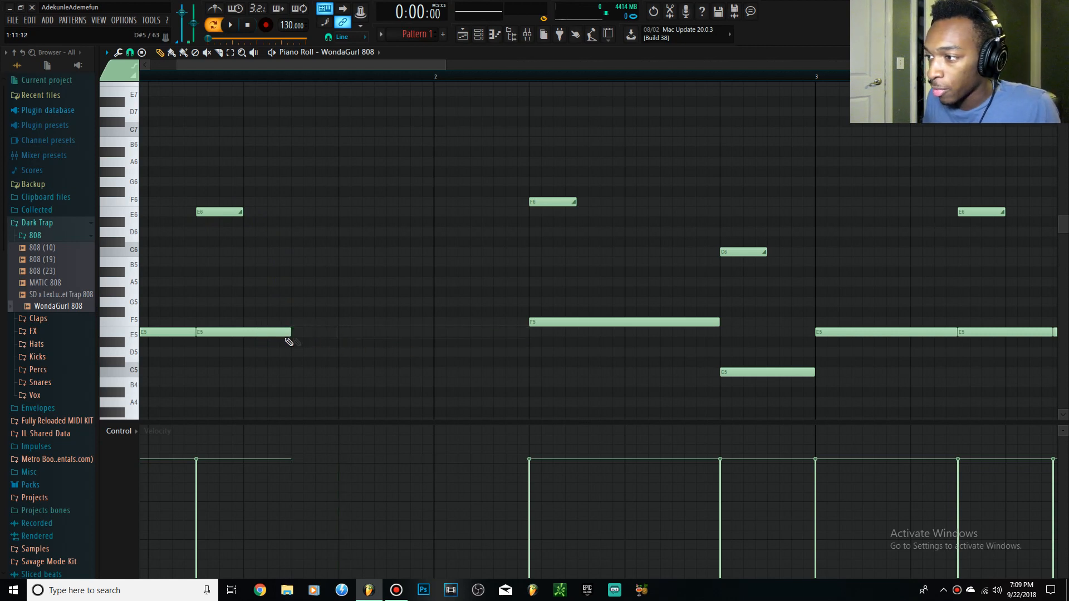
pyautogui.moveTo(291, 333); pyautogui.dragTo(523, 344)
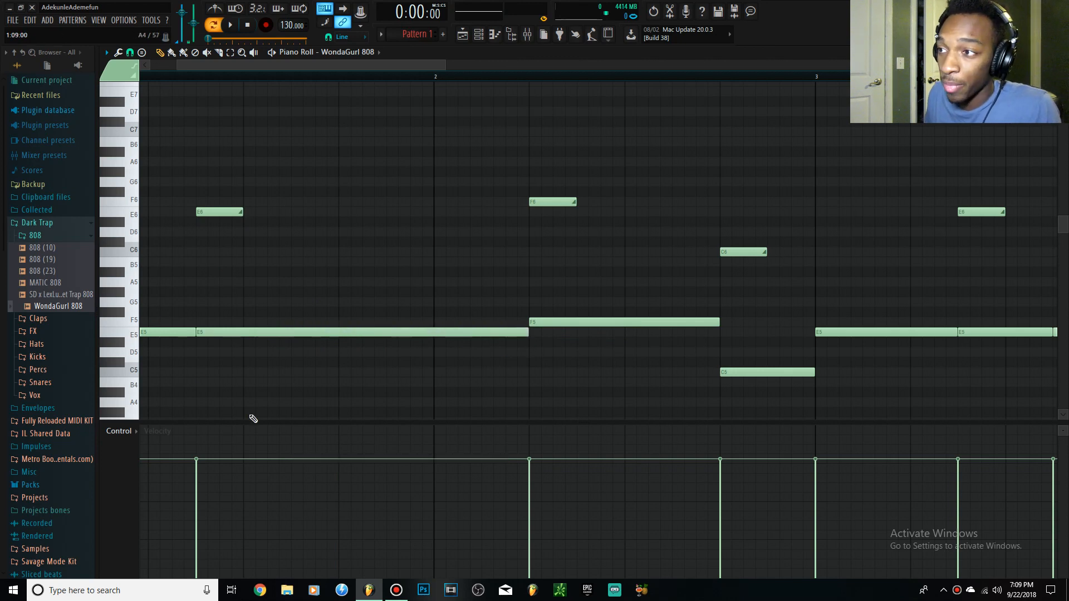
# Play the pattern to hear the slide on the extended E5 note.
pyautogui.scroll(-4, 149, 112)
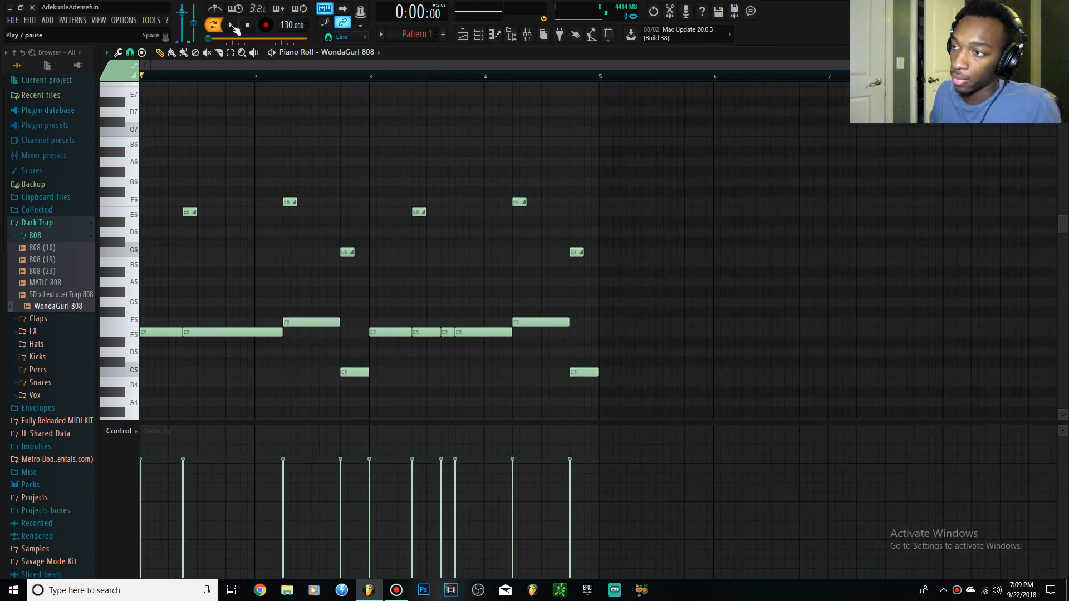
pyautogui.click(233, 25)
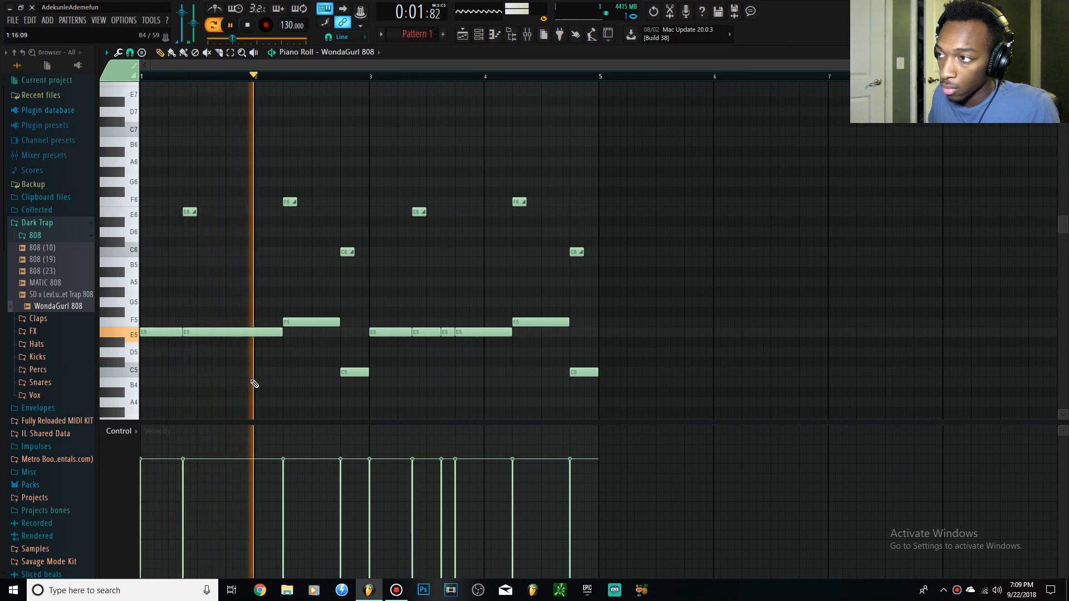
pyautogui.press('space')
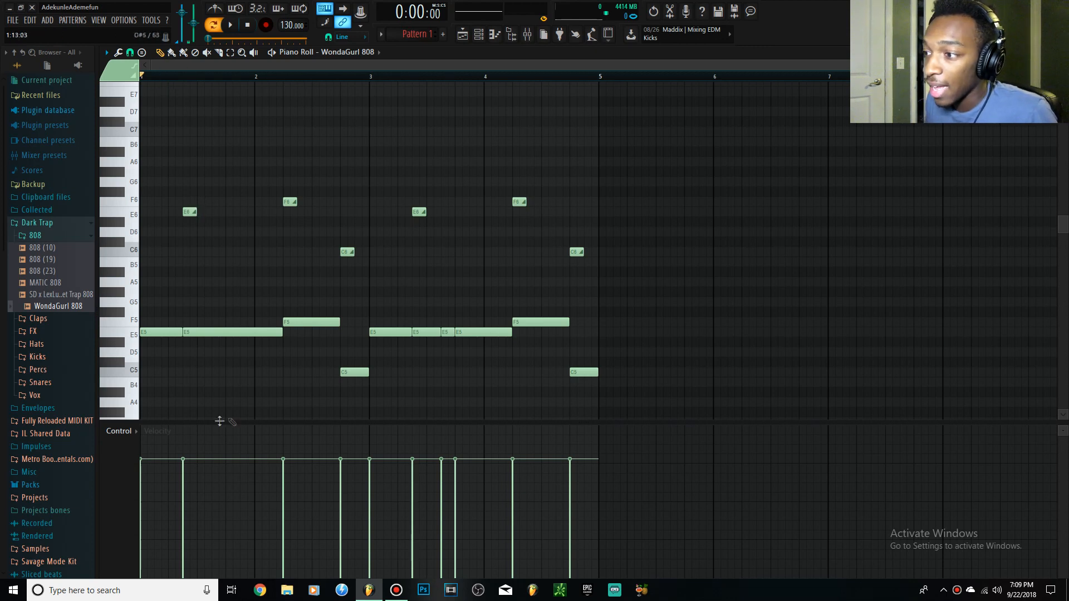
# Shorten the E5 note at 1:07 to four steps and add a four-step E5 note at 1:11.
pyautogui.moveTo(281, 332); pyautogui.dragTo(211, 333)
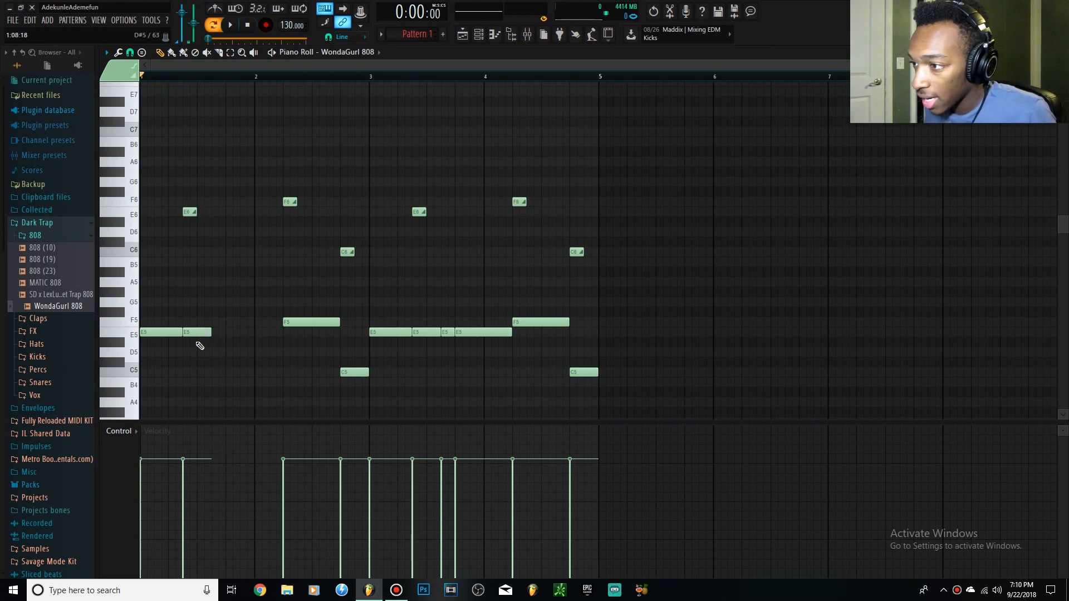
pyautogui.scroll(3, 200, 346)
pyautogui.click(234, 332)
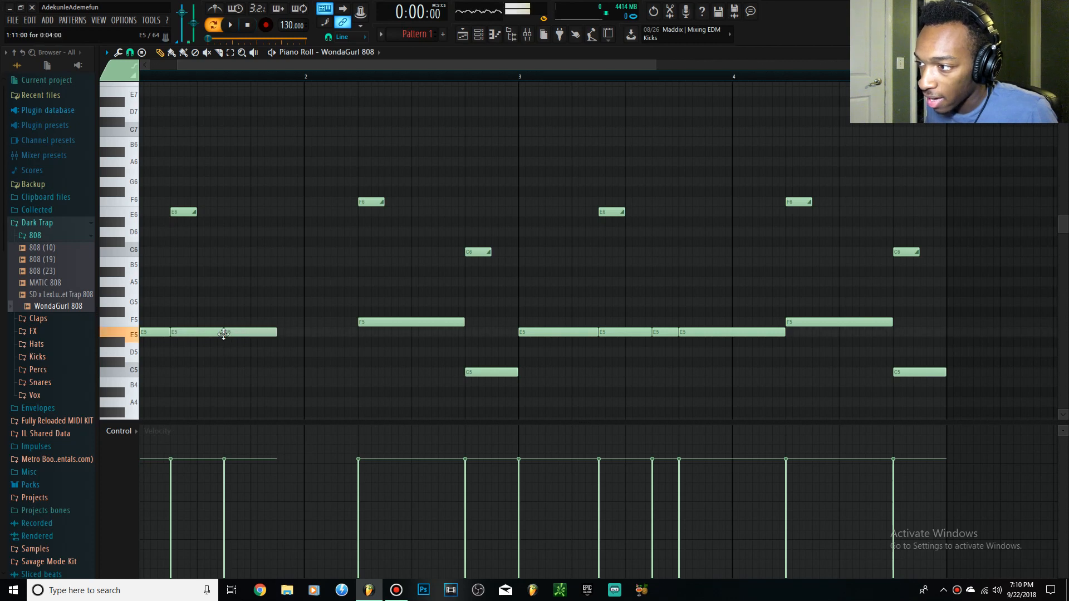
# Play the pattern to hear the two four-step E5 notes in the first bar.
pyautogui.click(230, 24)
pyautogui.press('space')
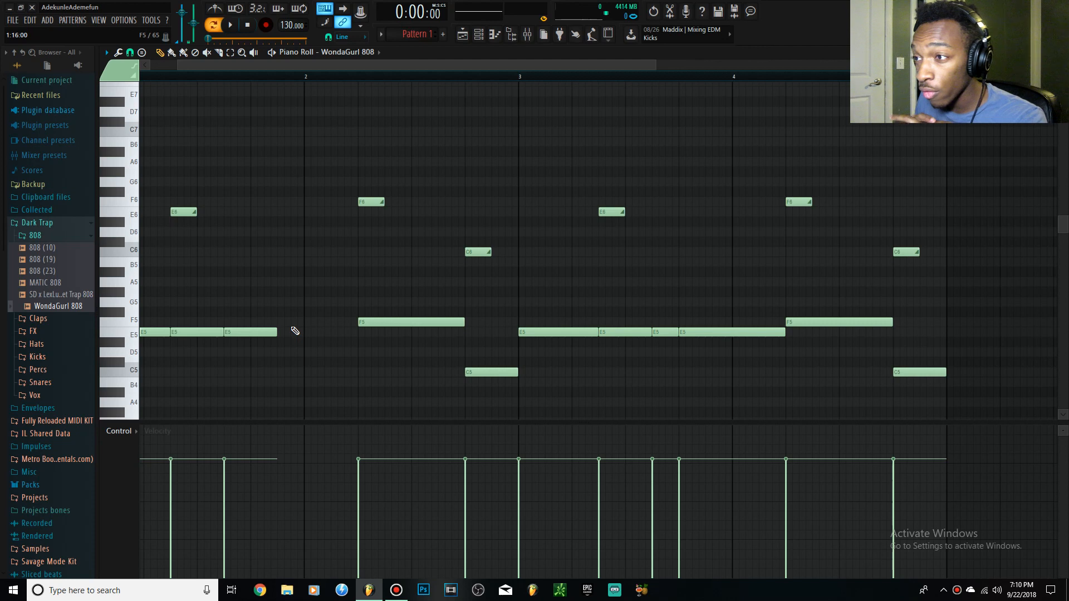
pyautogui.scroll(-3, 288, 331)
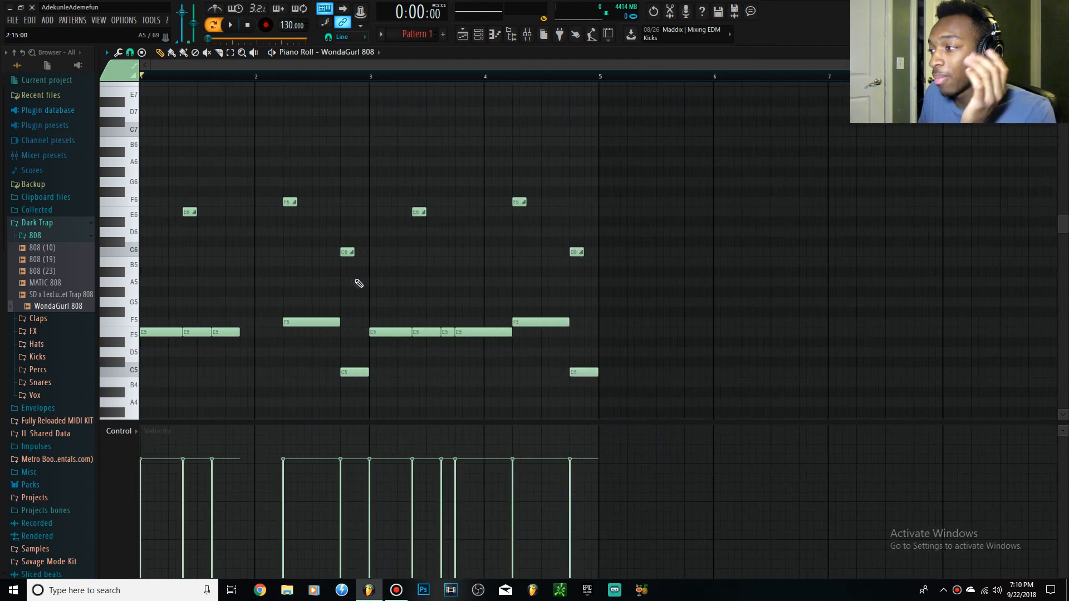